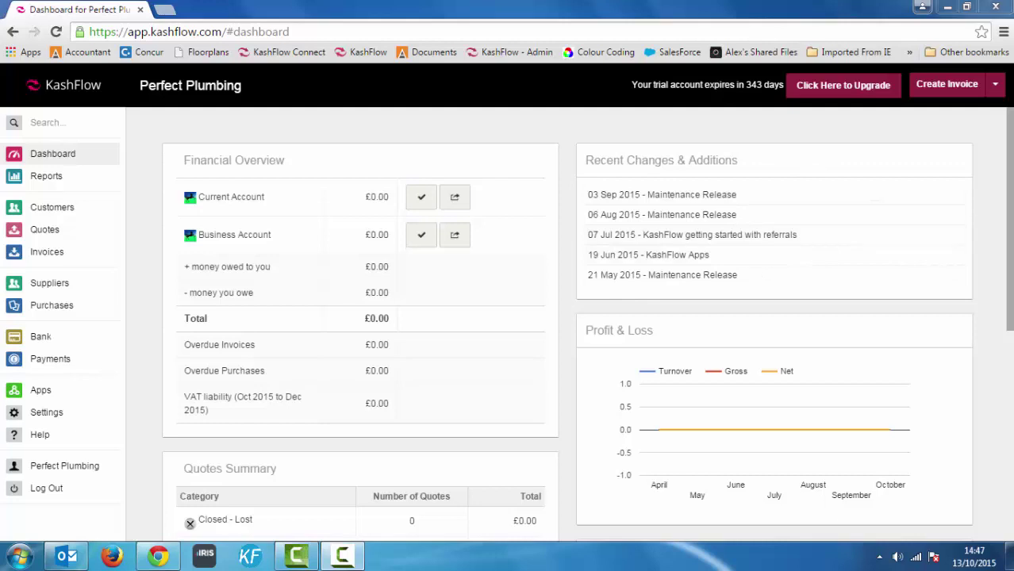
# Move the Quotes Summary widget on the dashboard above Recent Changes & Additions, beside the Financial Overview
pyautogui.moveTo(1010, 210); pyautogui.dragTo(1011, 268)
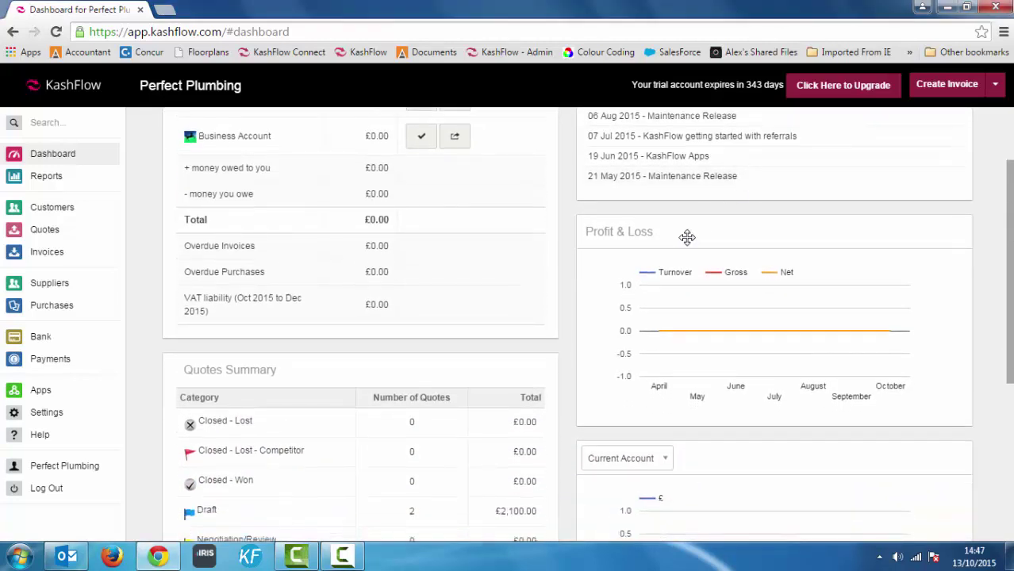
pyautogui.scroll(-3, 1006, 268)
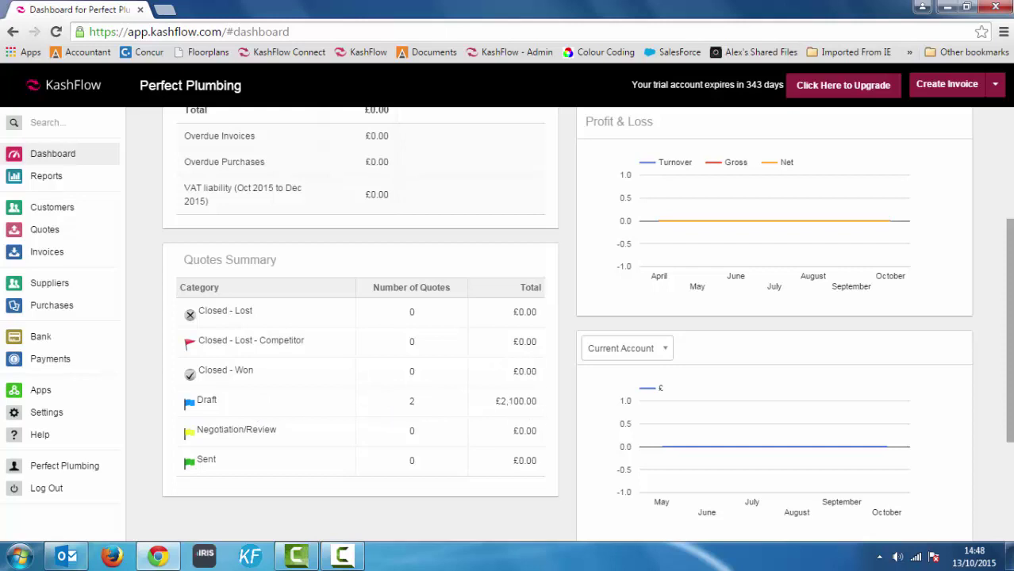
pyautogui.scroll(3, 1001, 357)
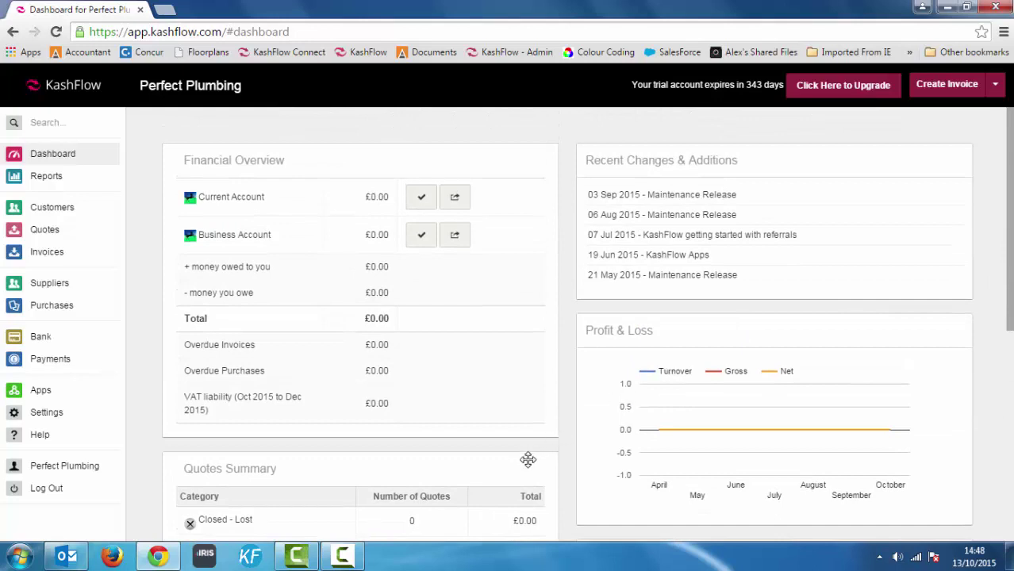
pyautogui.moveTo(566, 449); pyautogui.dragTo(951, 141)
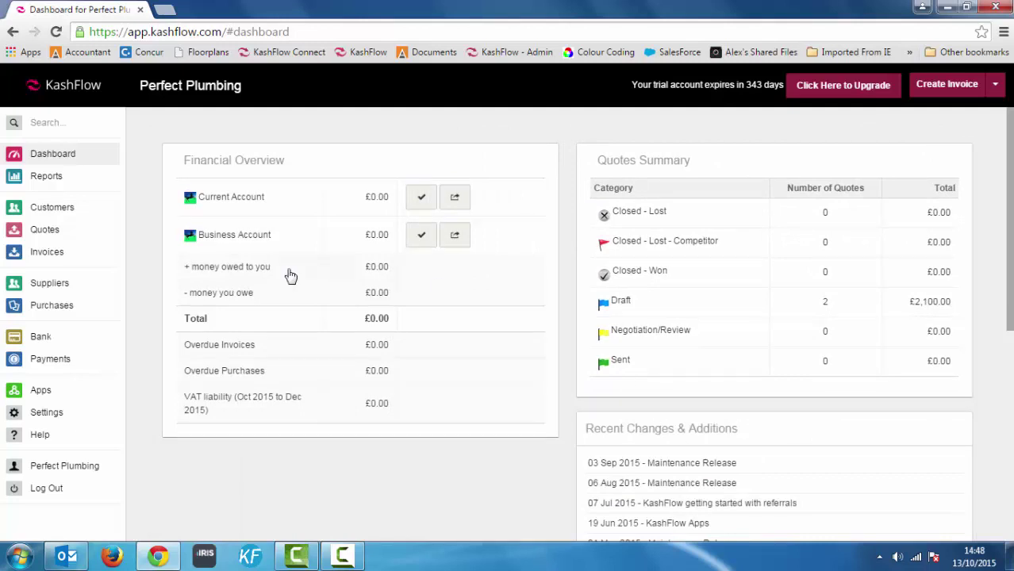
# Create a customer record named Customer 3 with its customer code and Client Event as the source
pyautogui.click(54, 215)
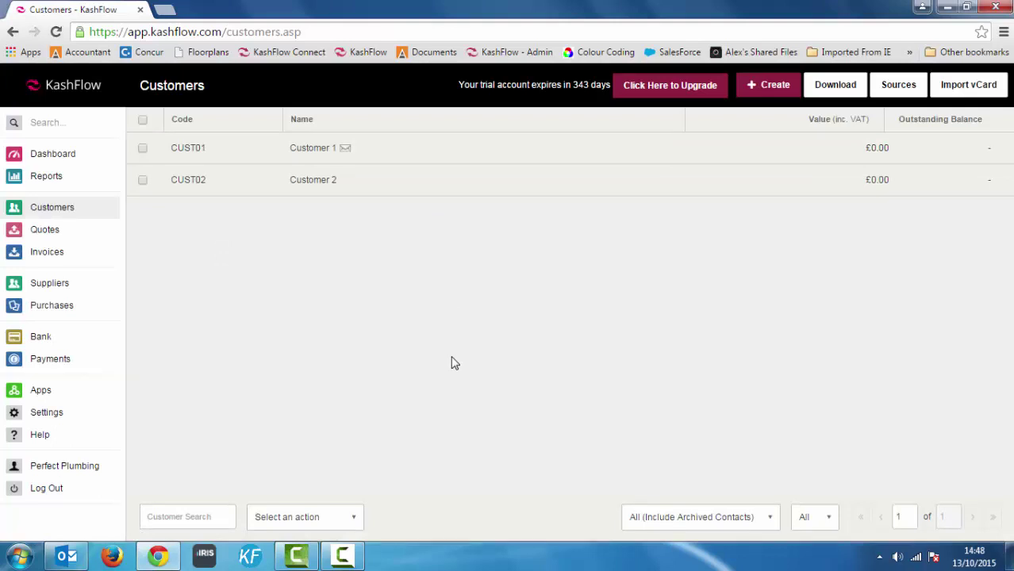
pyautogui.click(774, 87)
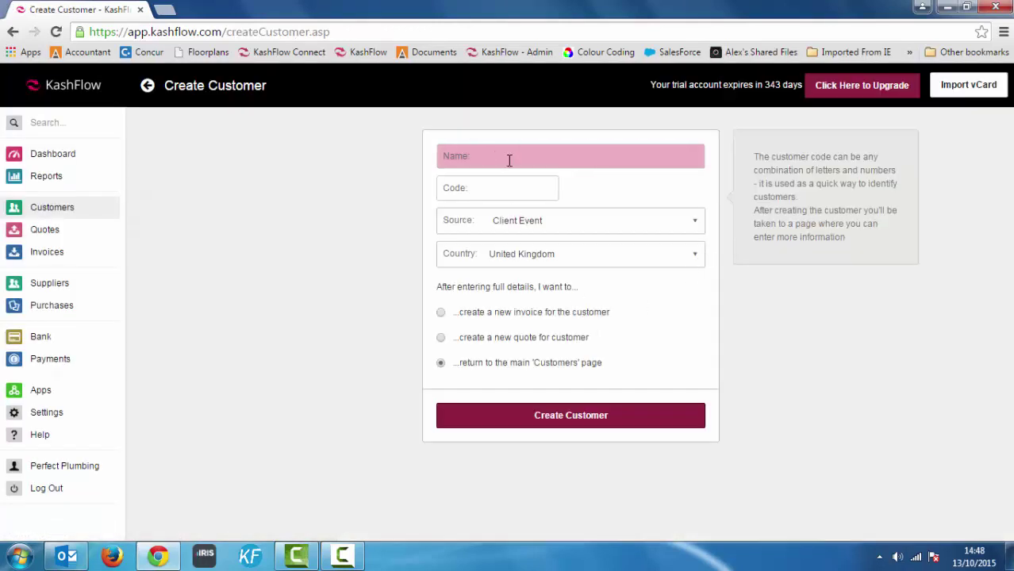
pyautogui.write('Cus')
pyautogui.click(485, 213)
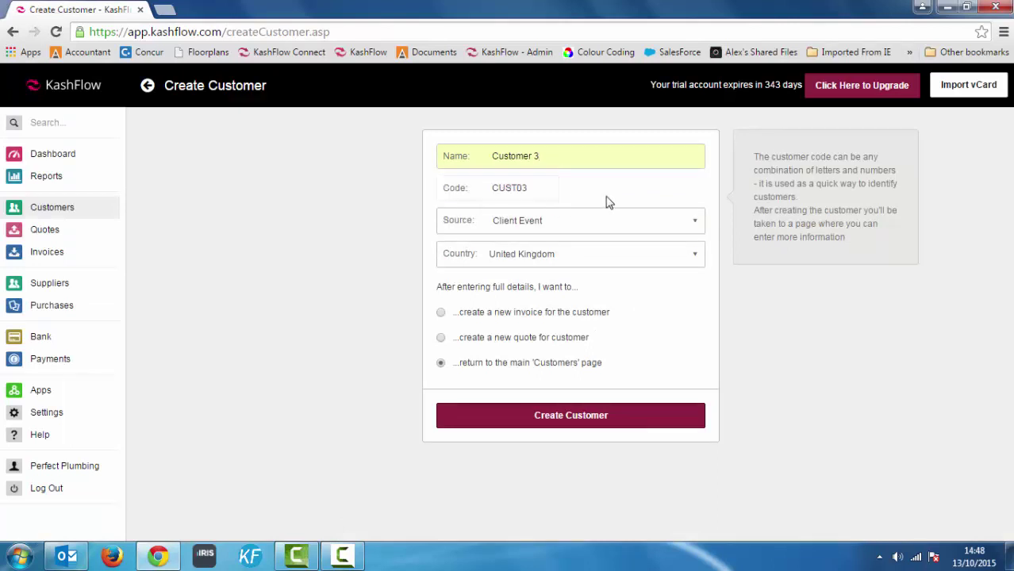
pyautogui.click(694, 222)
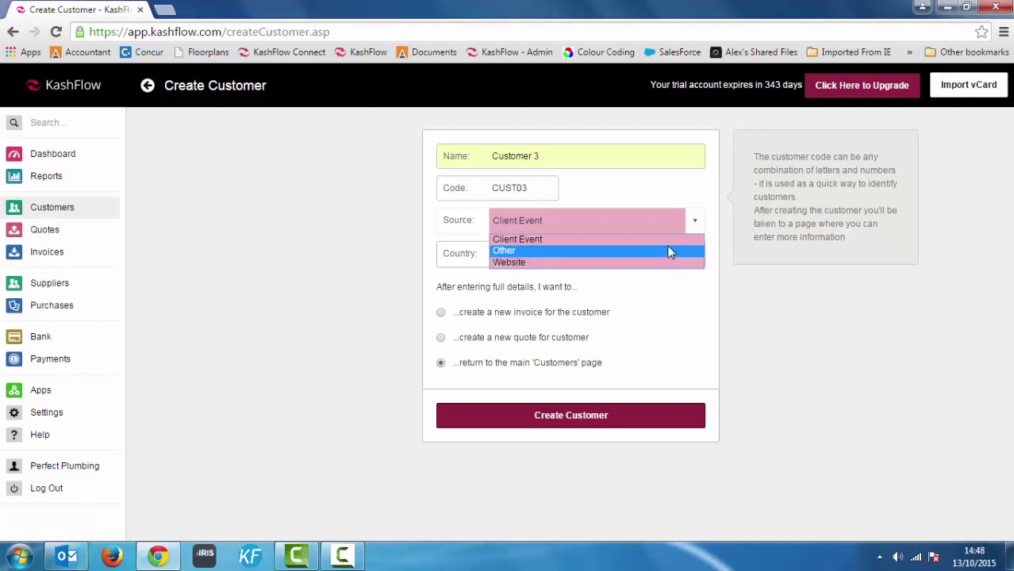
pyautogui.click(666, 251)
pyautogui.click(668, 228)
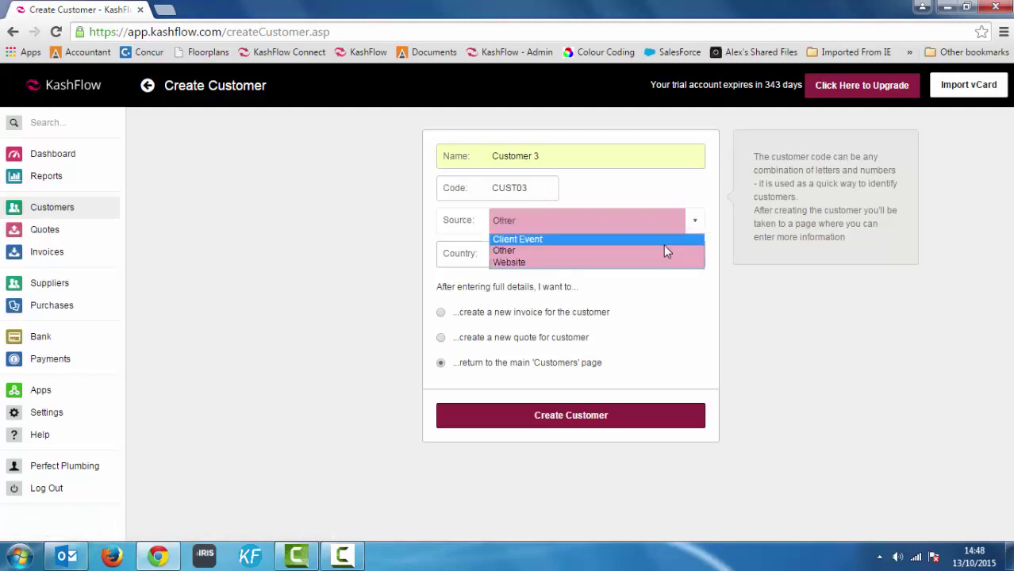
pyautogui.click(665, 245)
pyautogui.click(571, 416)
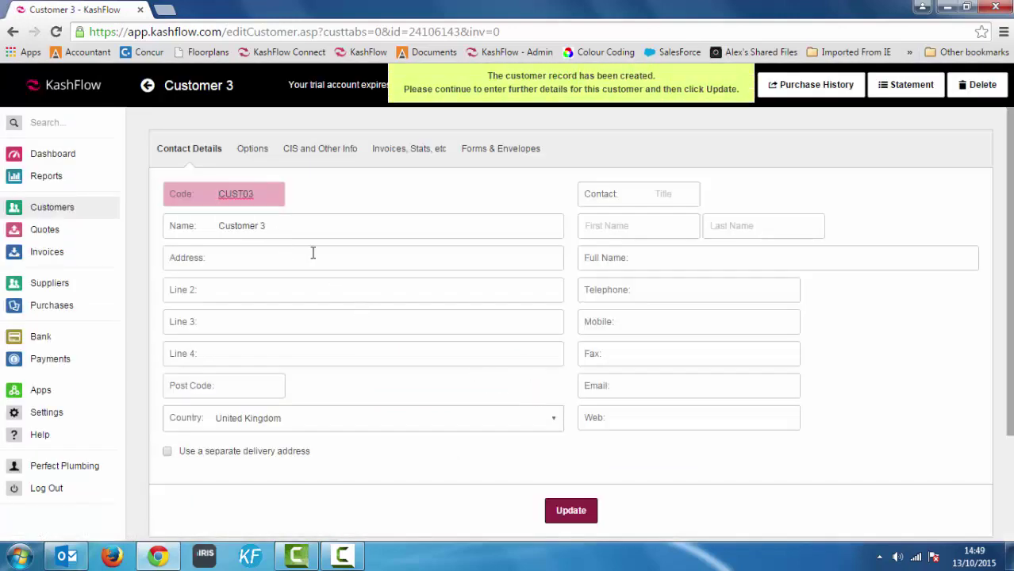
# Apply CIS to Customer 3's invoices and save the updated record, then return to the customer list
pyautogui.click(313, 257)
pyautogui.click(315, 295)
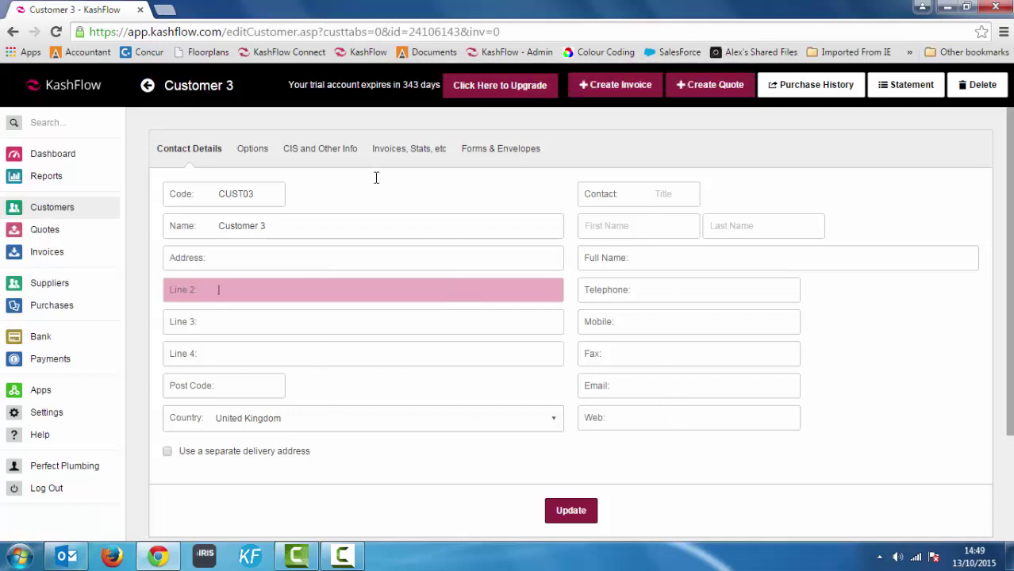
pyautogui.click(254, 154)
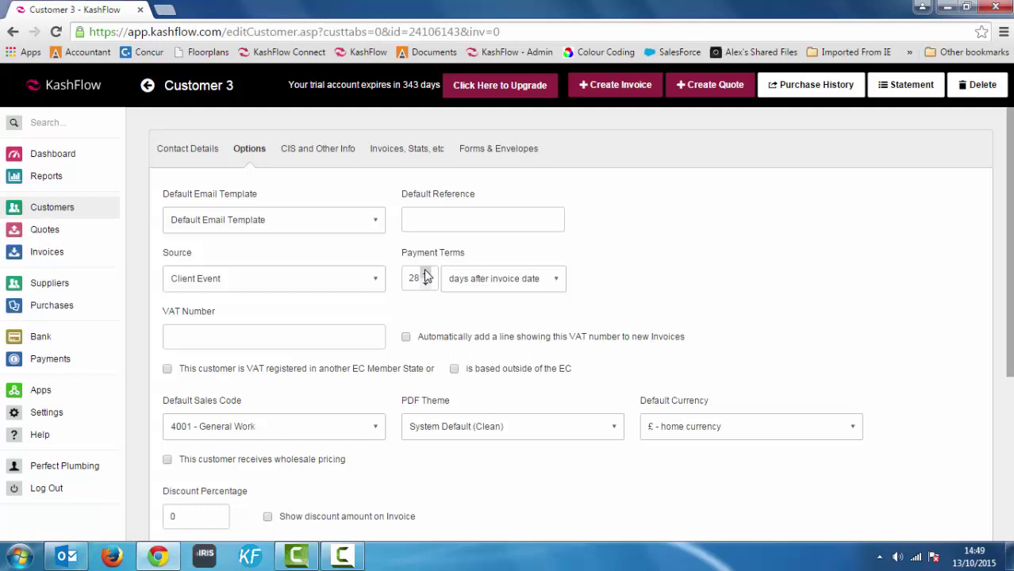
pyautogui.click(309, 156)
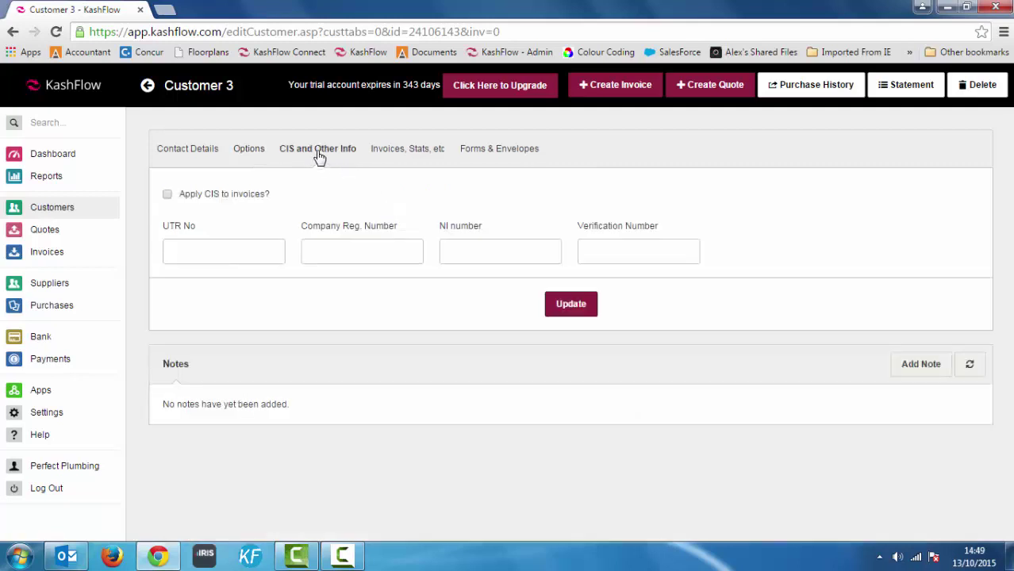
pyautogui.click(167, 194)
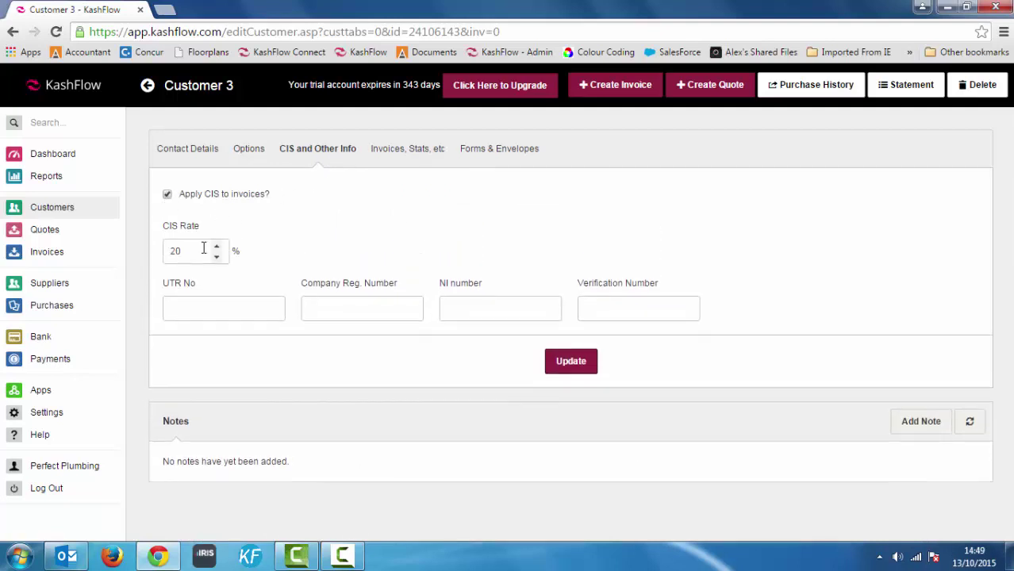
pyautogui.click(267, 308)
pyautogui.click(364, 317)
pyautogui.click(474, 308)
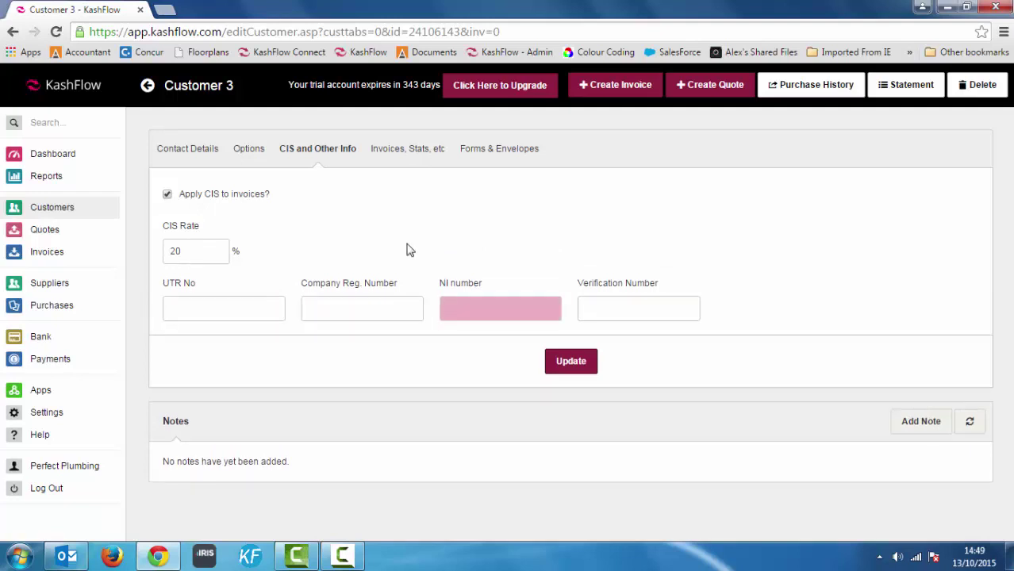
pyautogui.click(577, 373)
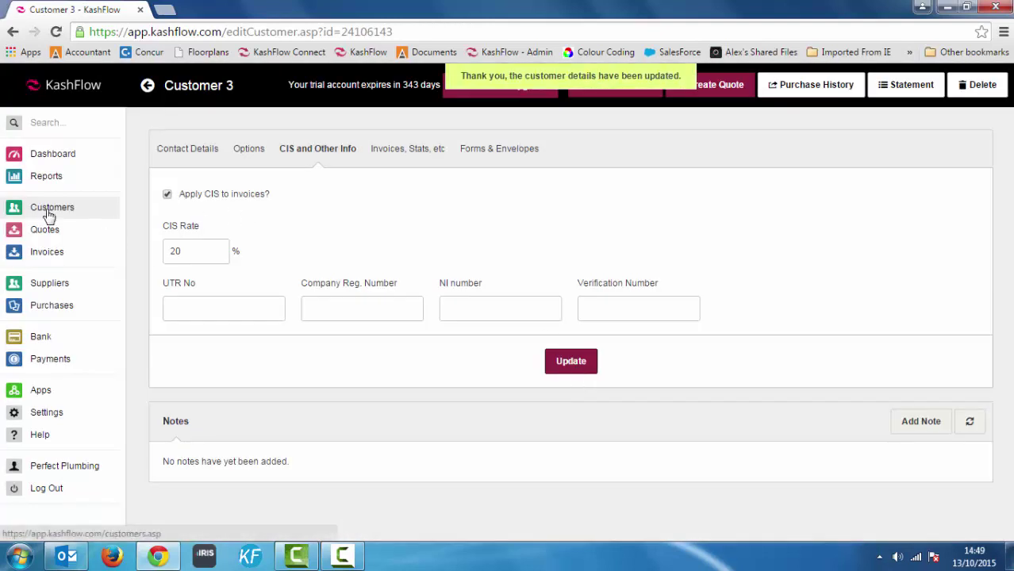
pyautogui.click(45, 210)
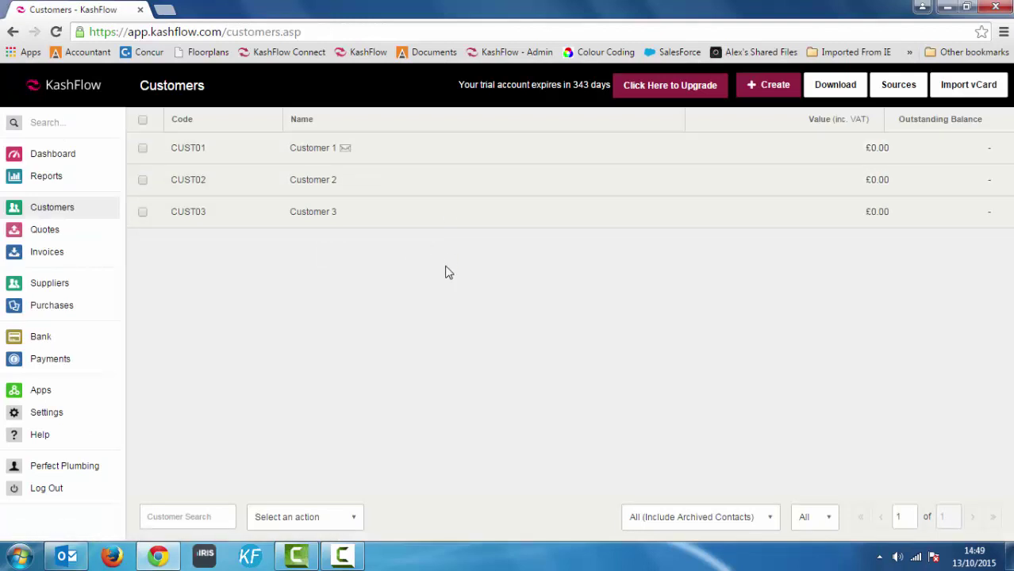
# Start a new quote for Customer 1 and set its category to Negotiation/Review
pyautogui.click(45, 237)
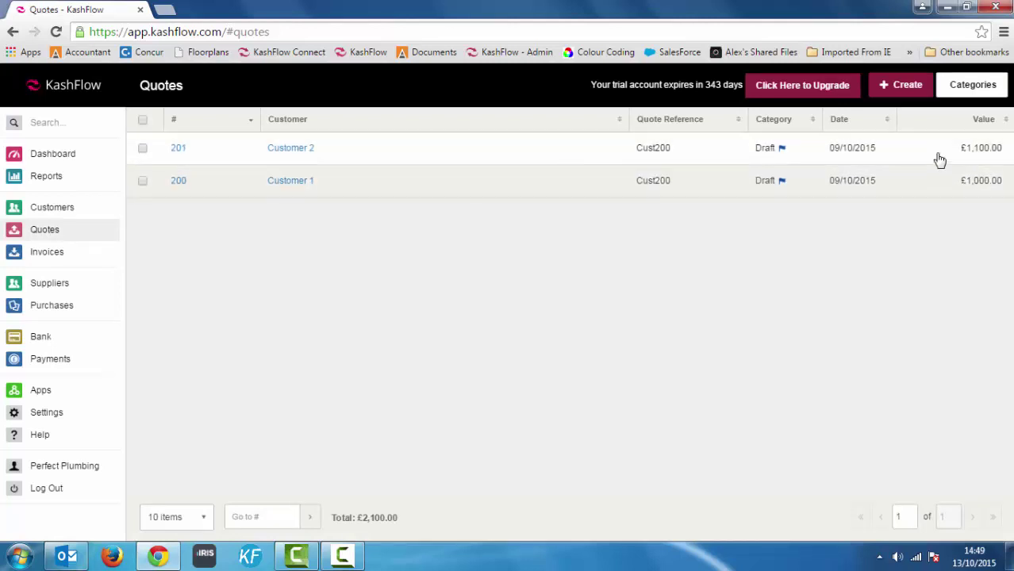
pyautogui.click(893, 93)
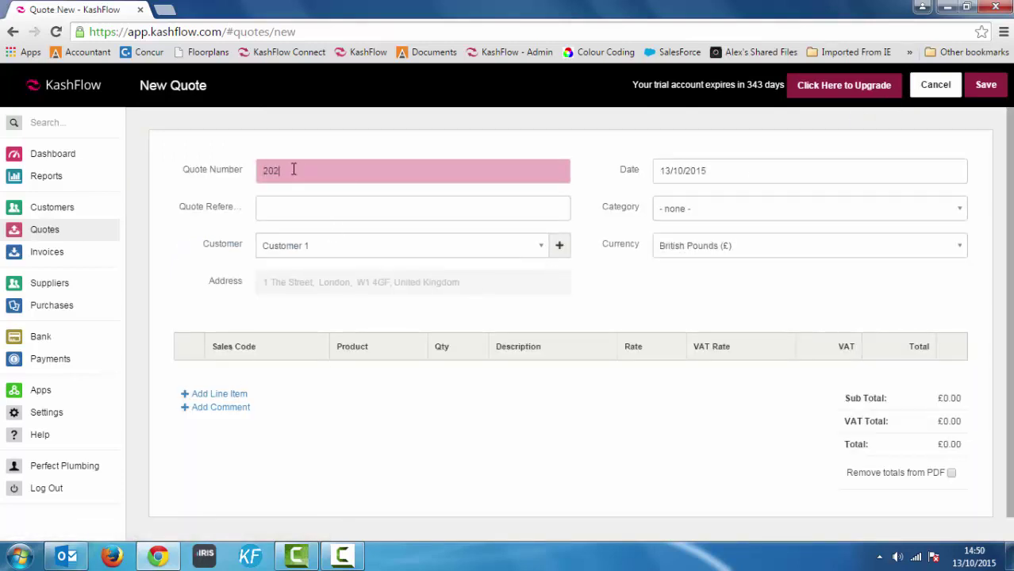
pyautogui.click(302, 214)
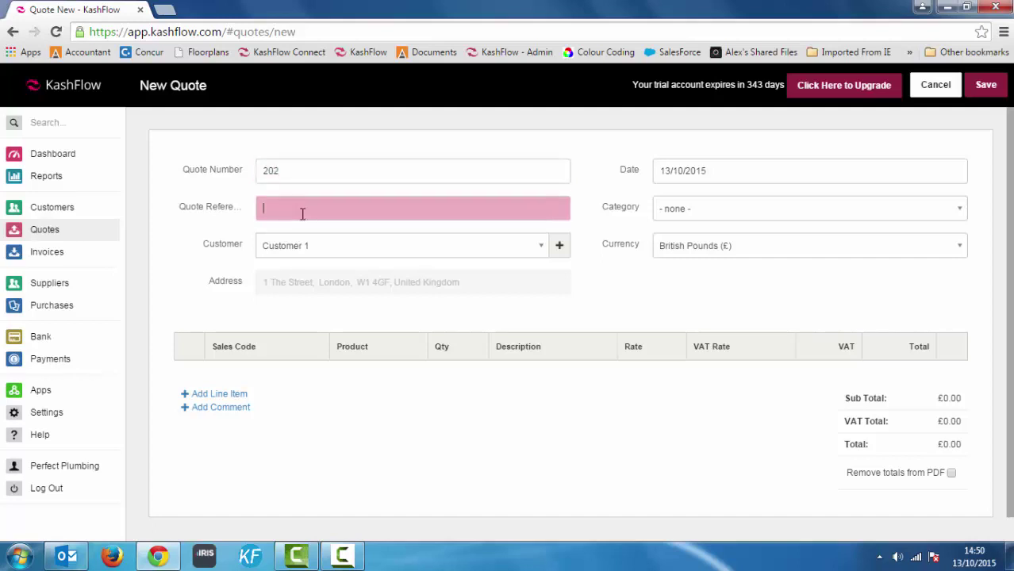
pyautogui.click(713, 174)
pyautogui.click(635, 200)
pyautogui.click(671, 208)
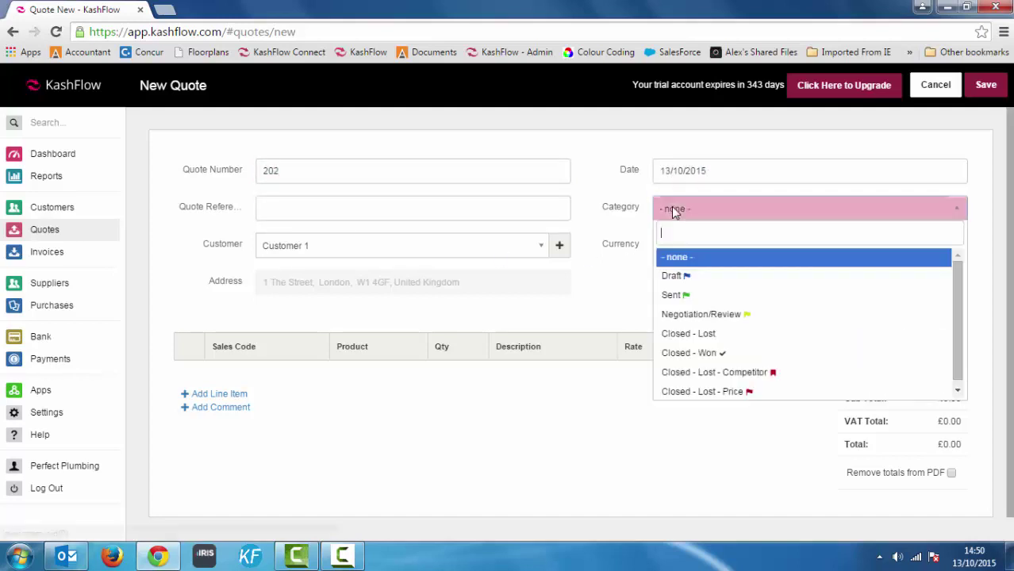
pyautogui.click(681, 316)
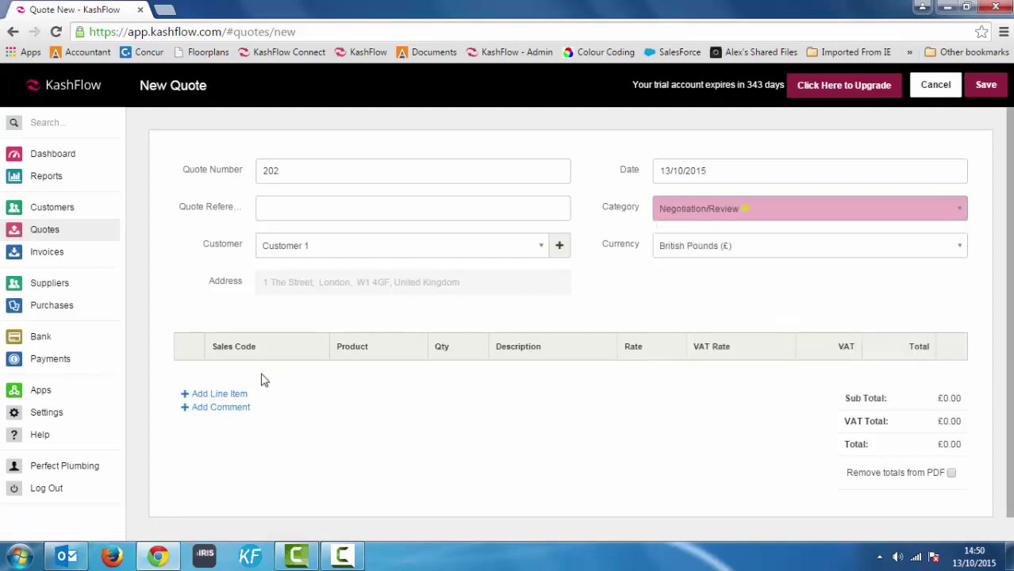
# Add a General Work line item to the quote with quantity 2, rate 450 and description "2 Days x General Work"
pyautogui.click(223, 394)
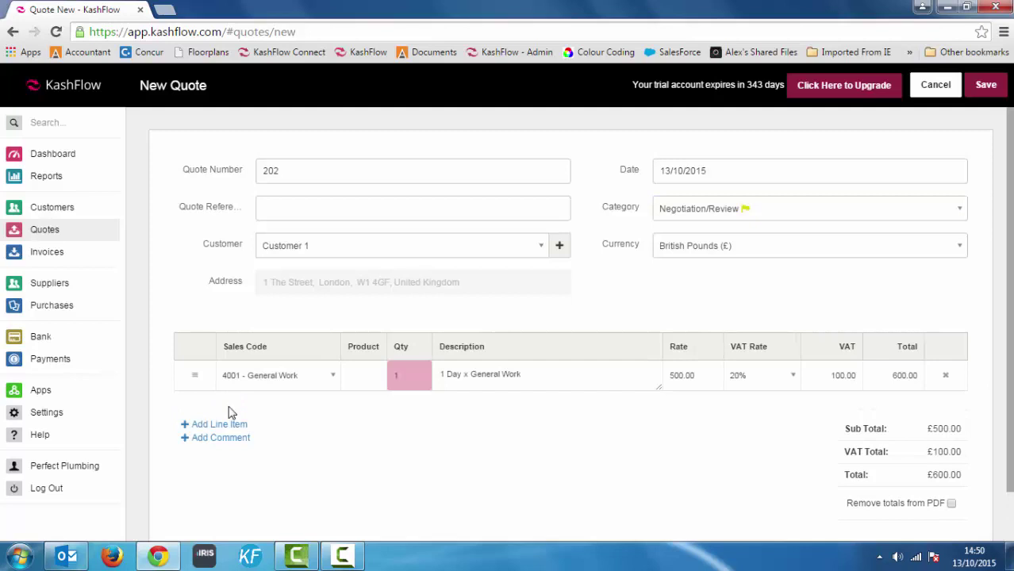
pyautogui.write('1')
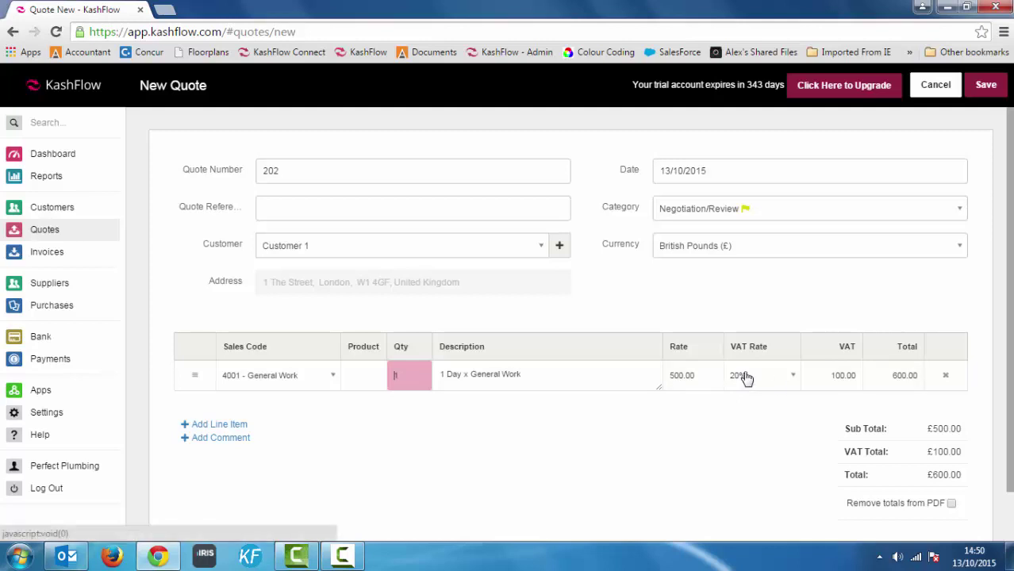
pyautogui.click(690, 376)
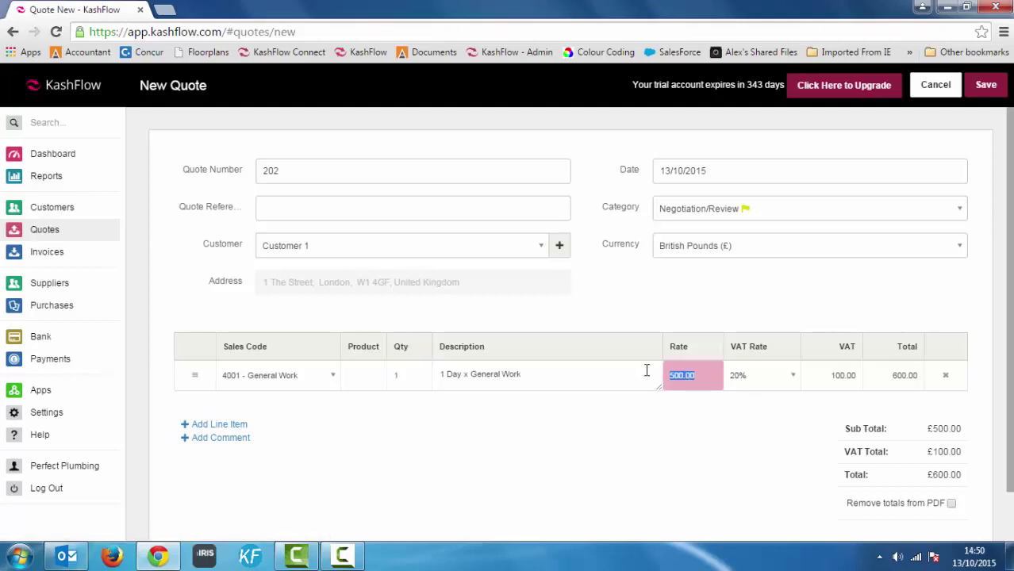
pyautogui.write('450')
pyautogui.press('Tab')
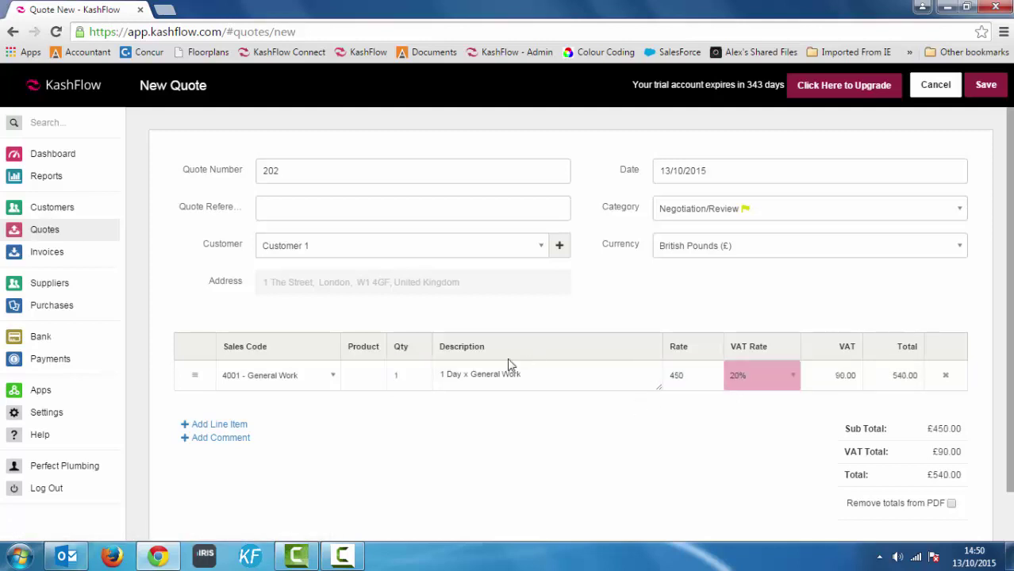
pyautogui.click(404, 375)
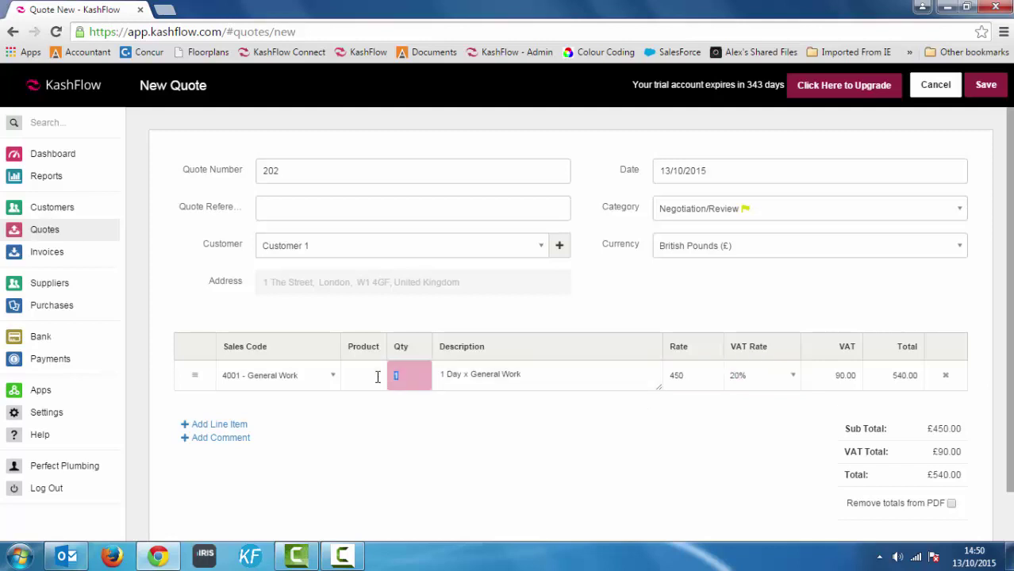
pyautogui.write('2')
pyautogui.press('Tab')
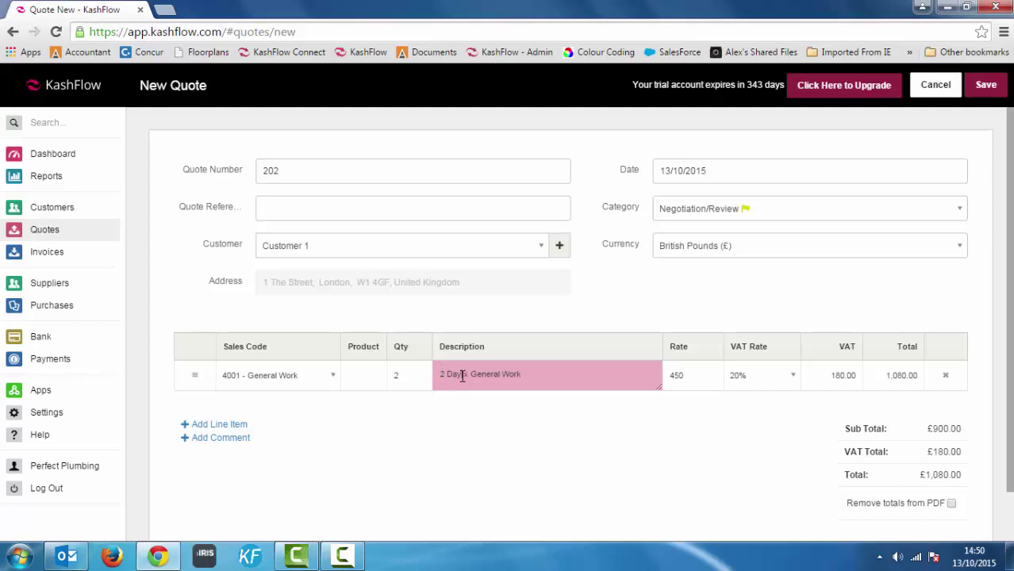
pyautogui.write('s')
# Add a second line item with sales code 4002 - Services and product BATH0001 - Bathroom Fitting, and save the quote
pyautogui.click(236, 425)
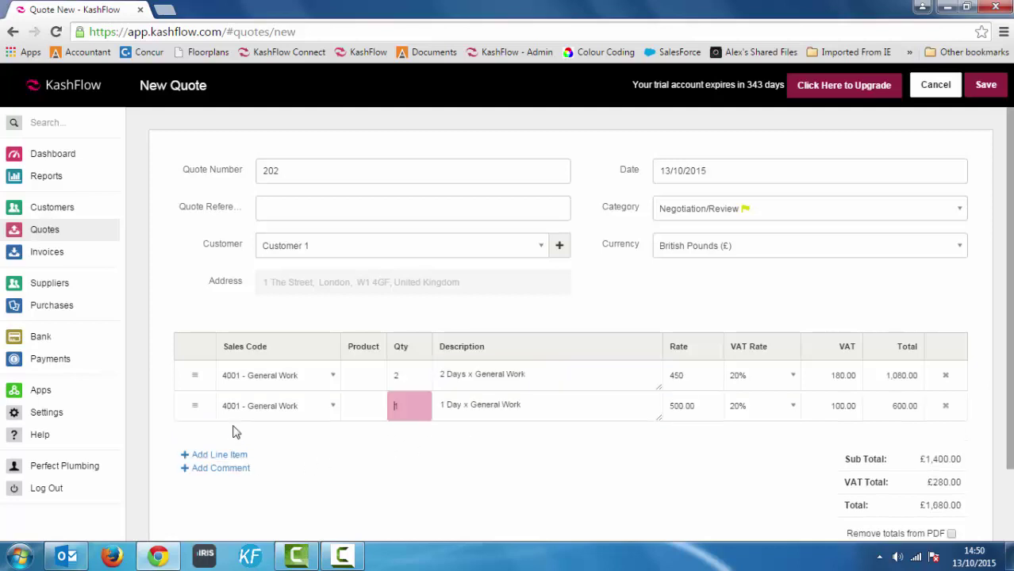
pyautogui.click(330, 409)
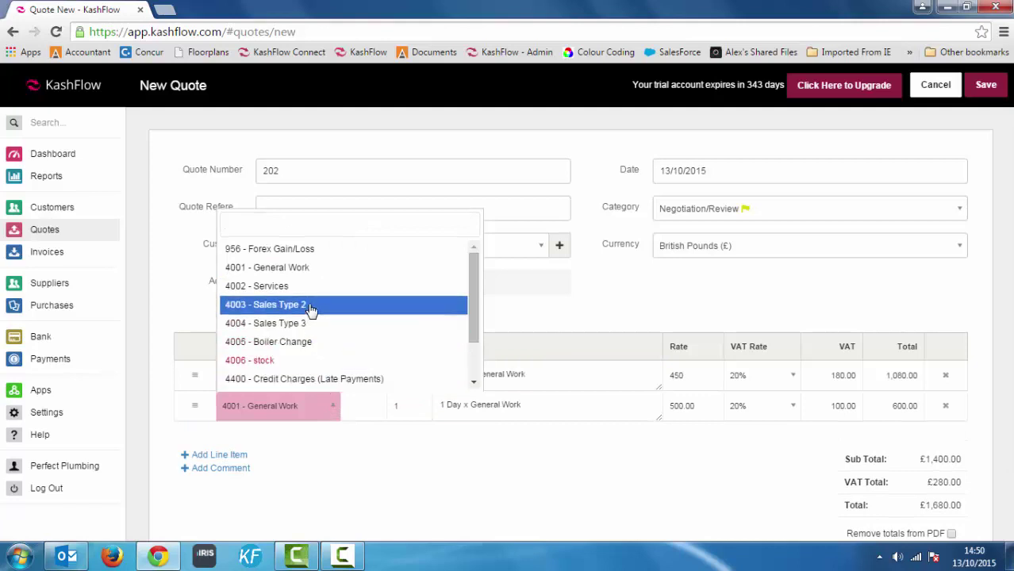
pyautogui.click(261, 288)
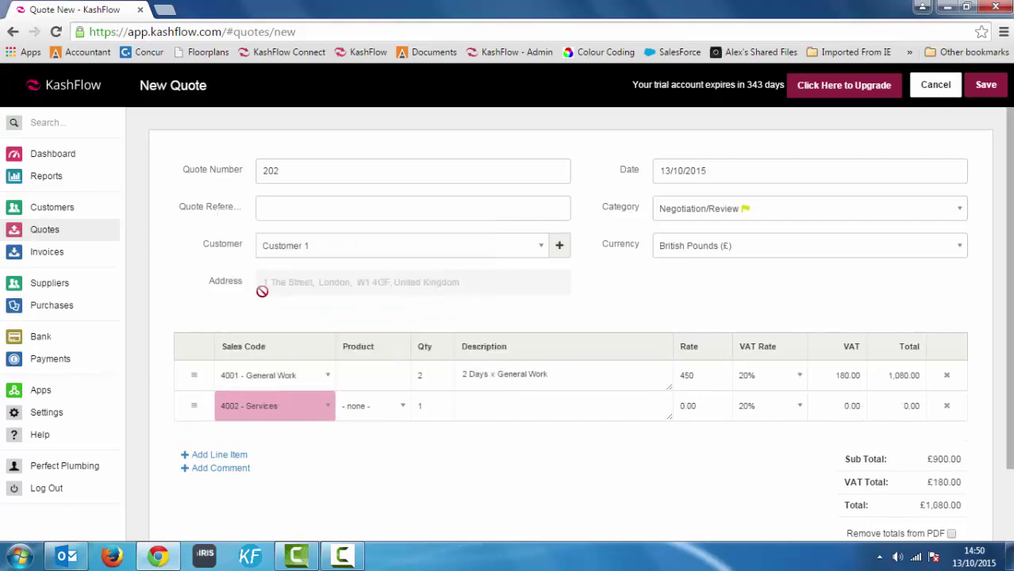
pyautogui.click(402, 406)
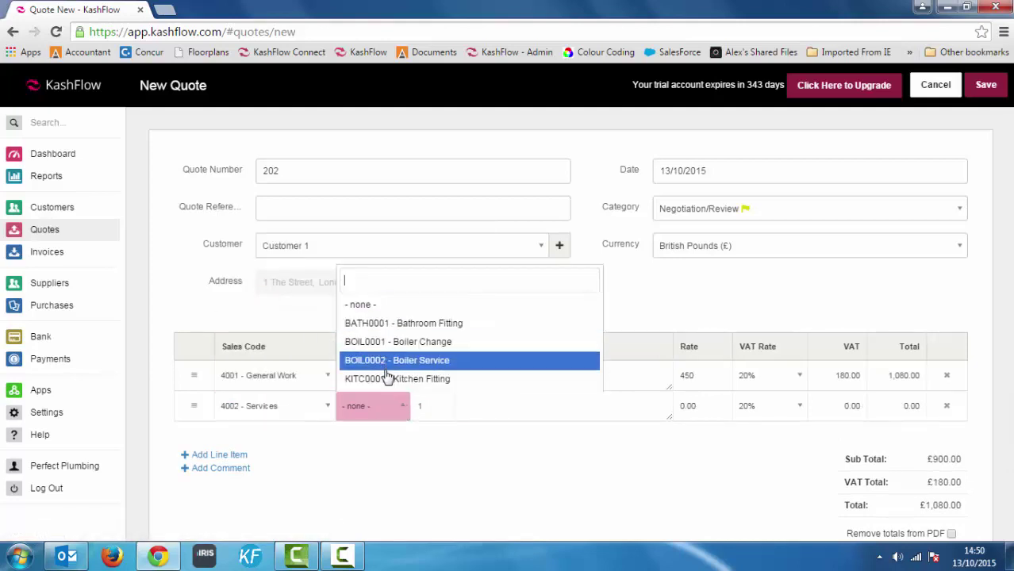
pyautogui.click(381, 325)
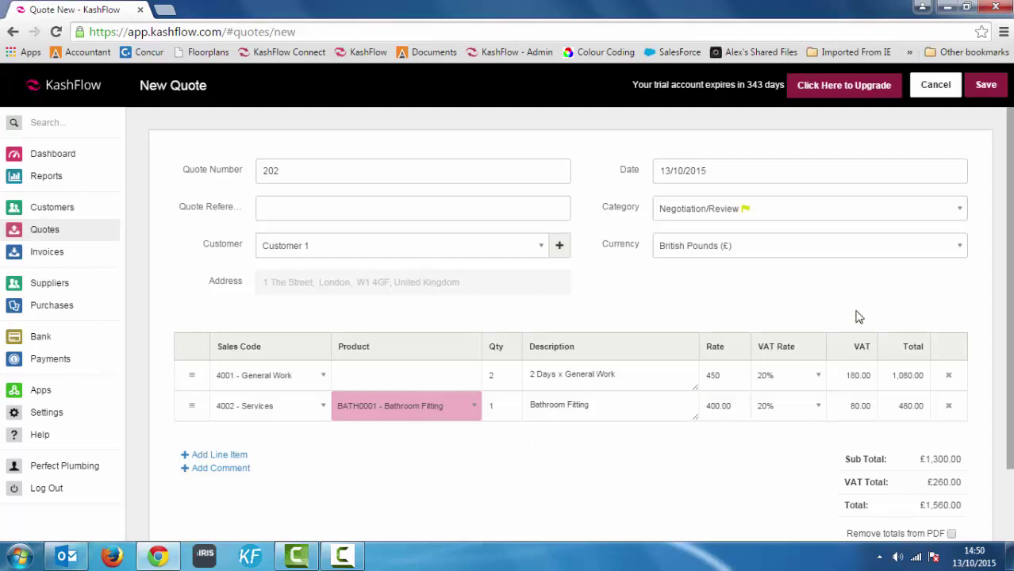
pyautogui.click(988, 92)
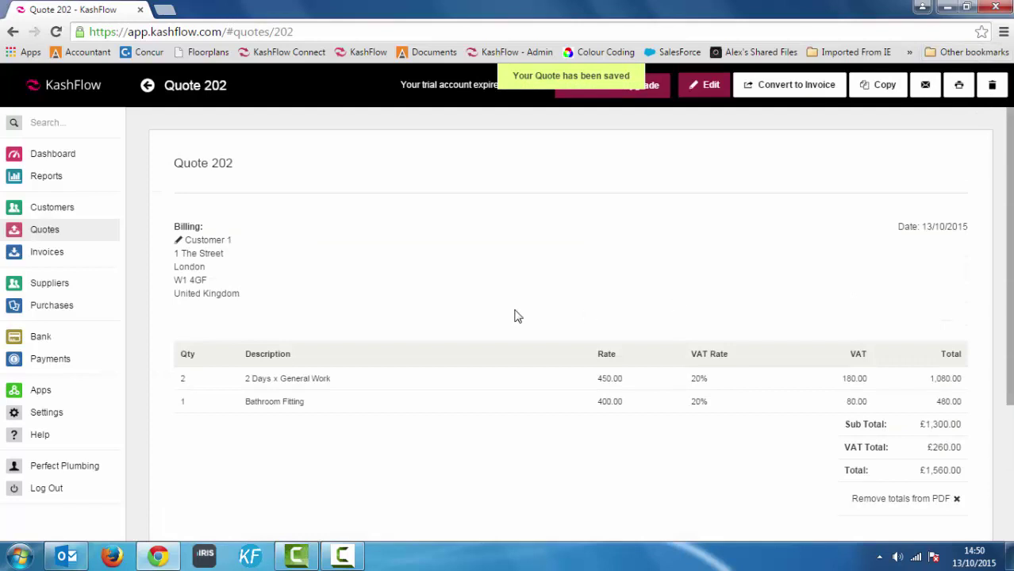
pyautogui.click(45, 230)
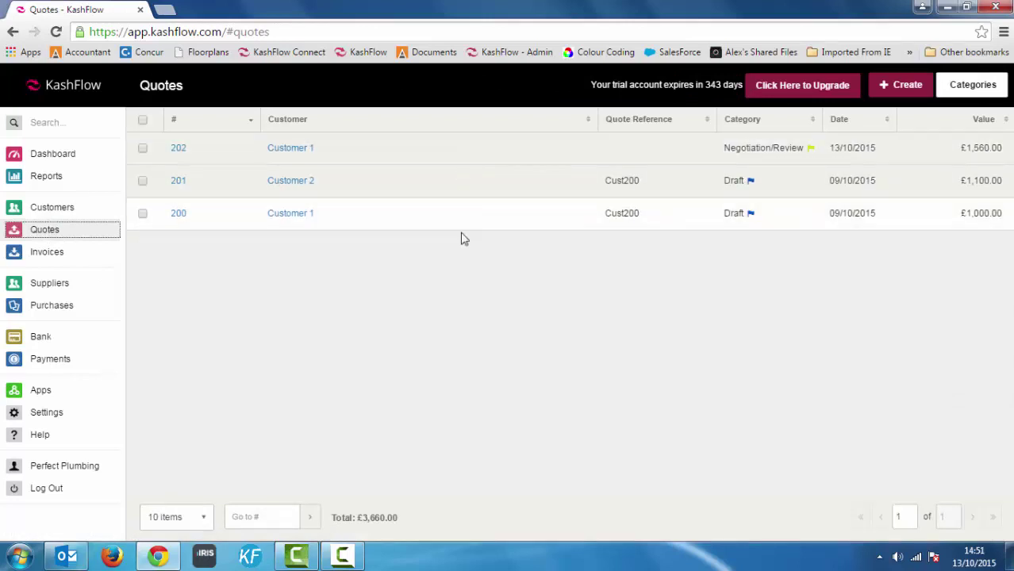
# Review the invoices, quotes and statistics on Customer 1's record, and return to the quotes list
pyautogui.click(44, 214)
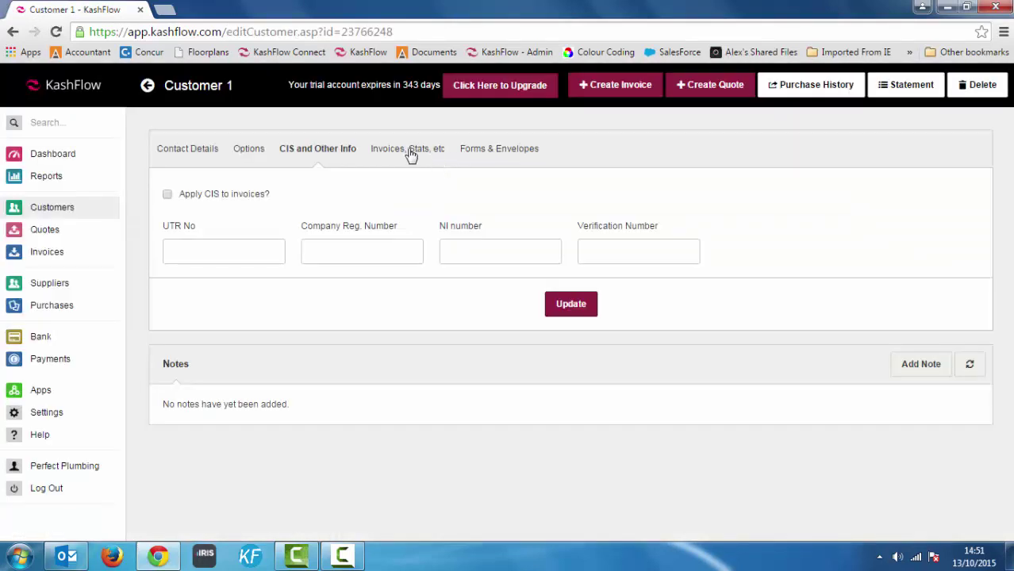
pyautogui.click(410, 151)
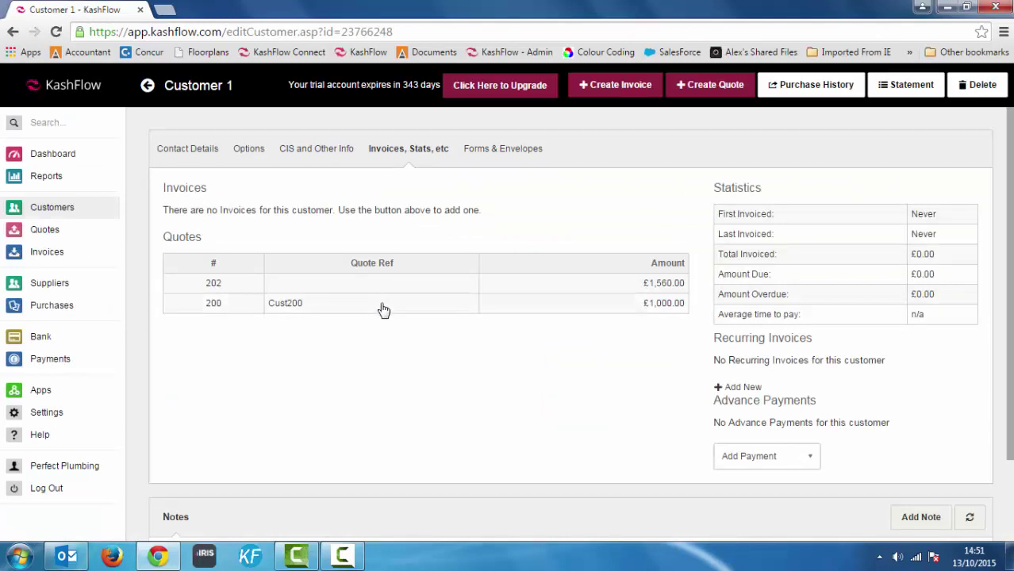
pyautogui.click(40, 232)
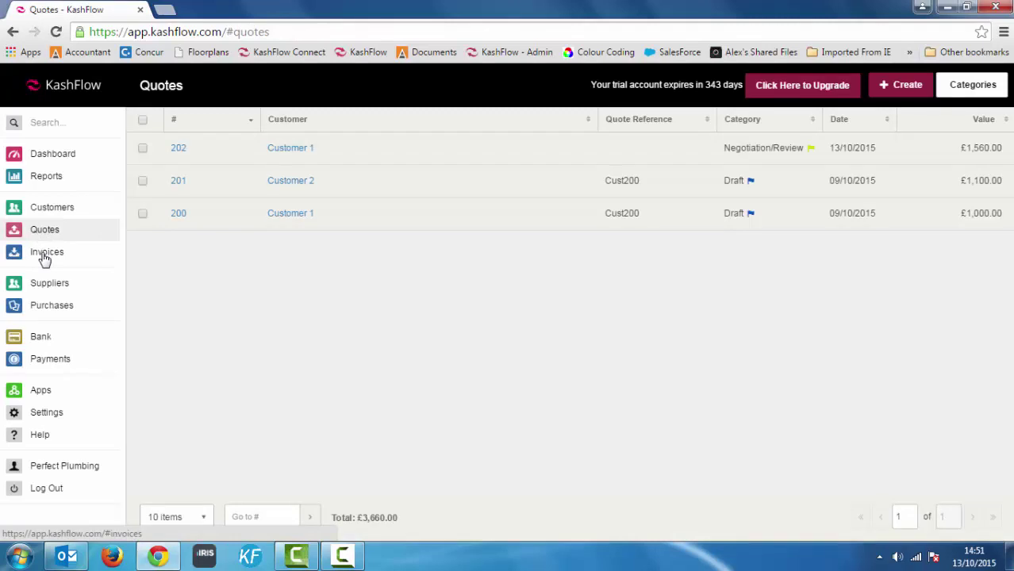
# Start a new sales invoice for Customer 1
pyautogui.click(43, 255)
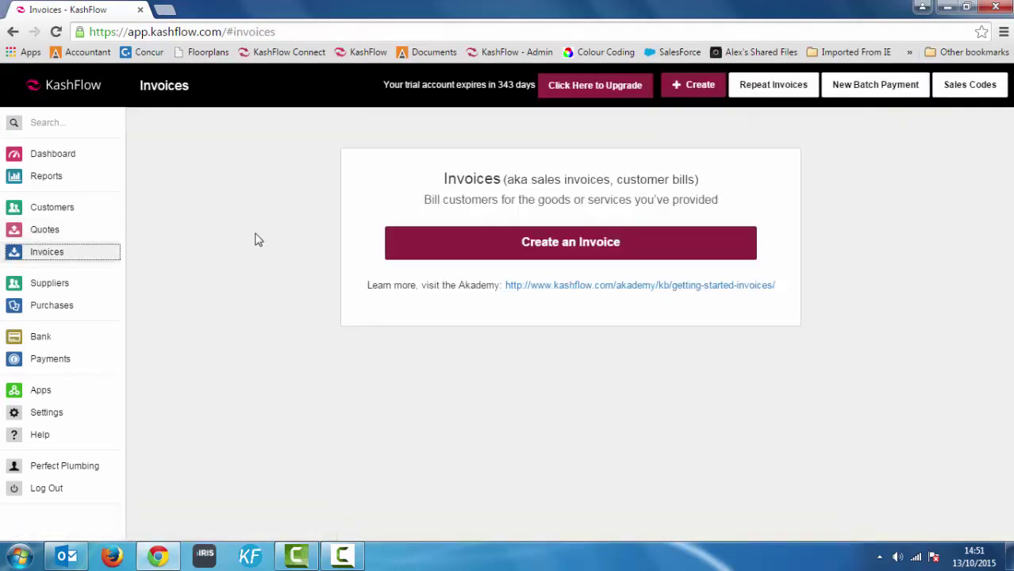
pyautogui.click(566, 248)
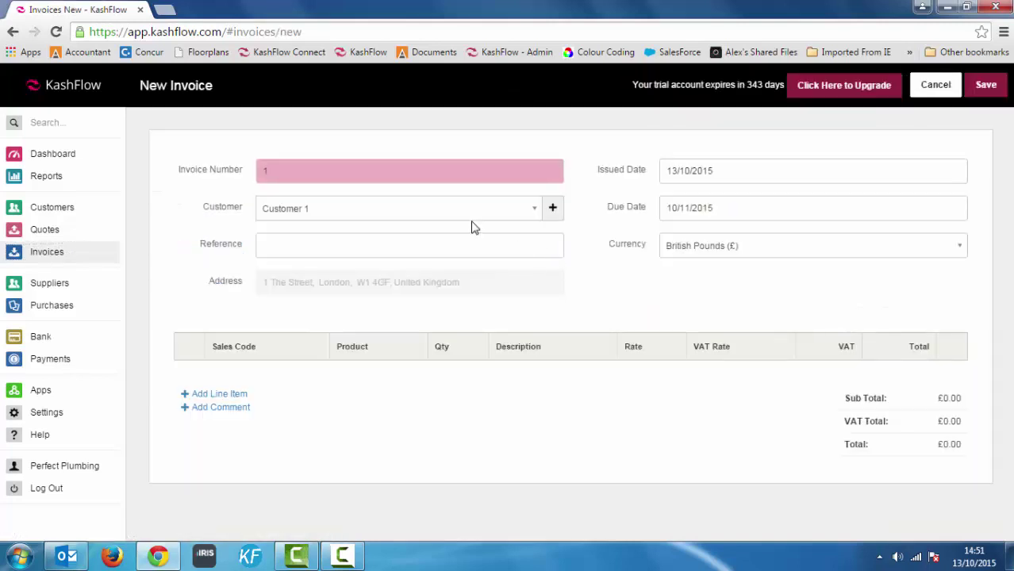
pyautogui.click(534, 209)
pyautogui.click(533, 209)
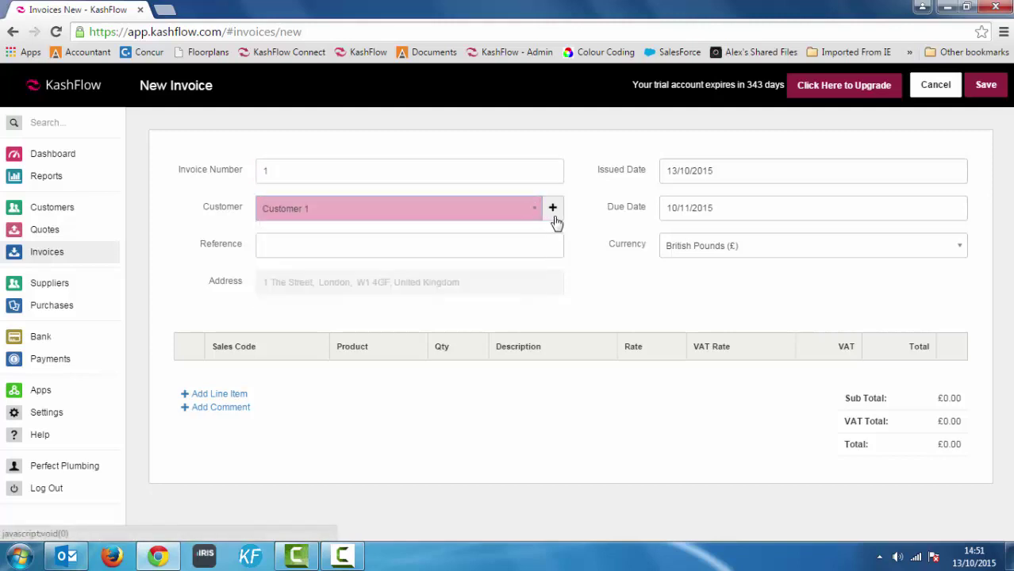
# Add two line items to the invoice, giving the second sales code 4002 - Services and product BOIL0001 - Boiler Change
pyautogui.click(220, 393)
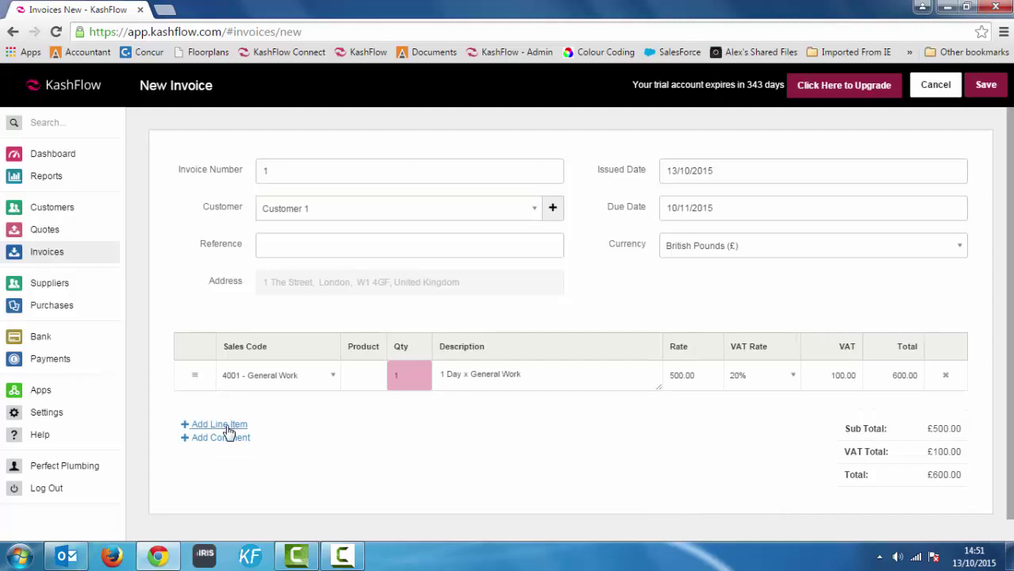
pyautogui.click(226, 424)
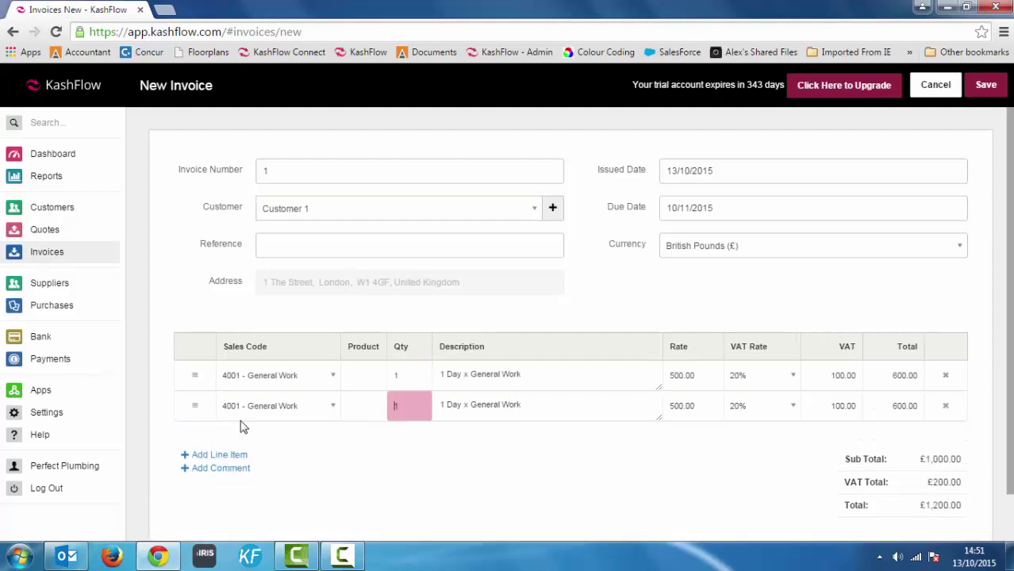
pyautogui.click(328, 407)
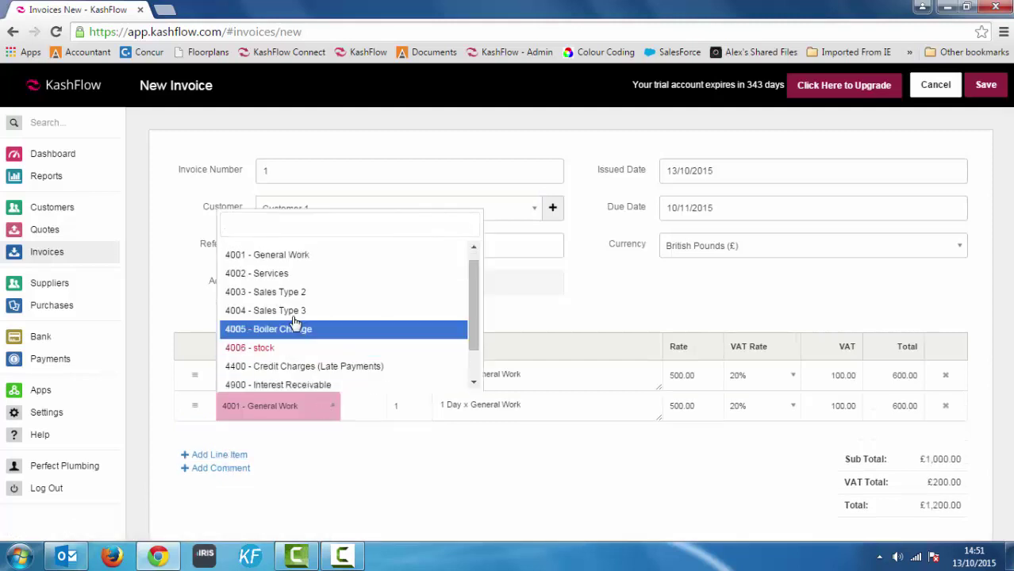
pyautogui.click(277, 274)
pyautogui.click(402, 407)
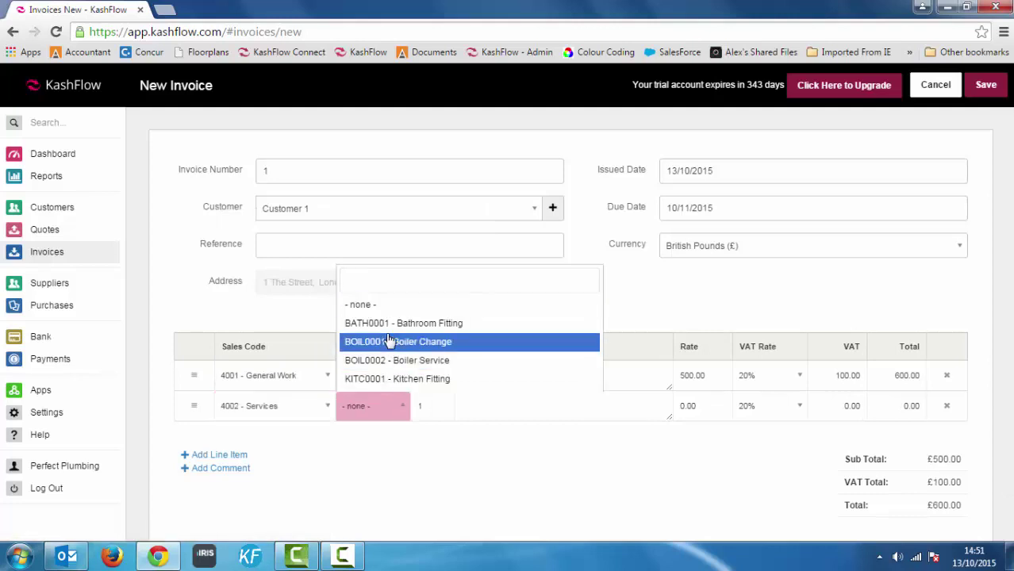
pyautogui.click(390, 342)
# Set the first line item to sales code 4002 - Services and product BOIL0002 - Boiler Service, and save the invoice
pyautogui.click(325, 376)
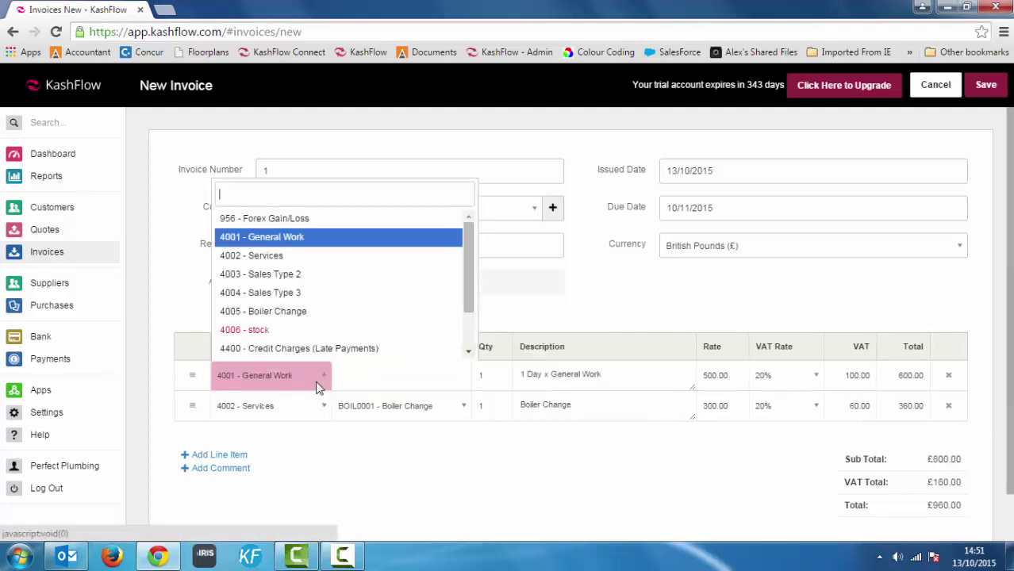
pyautogui.click(268, 257)
pyautogui.click(419, 370)
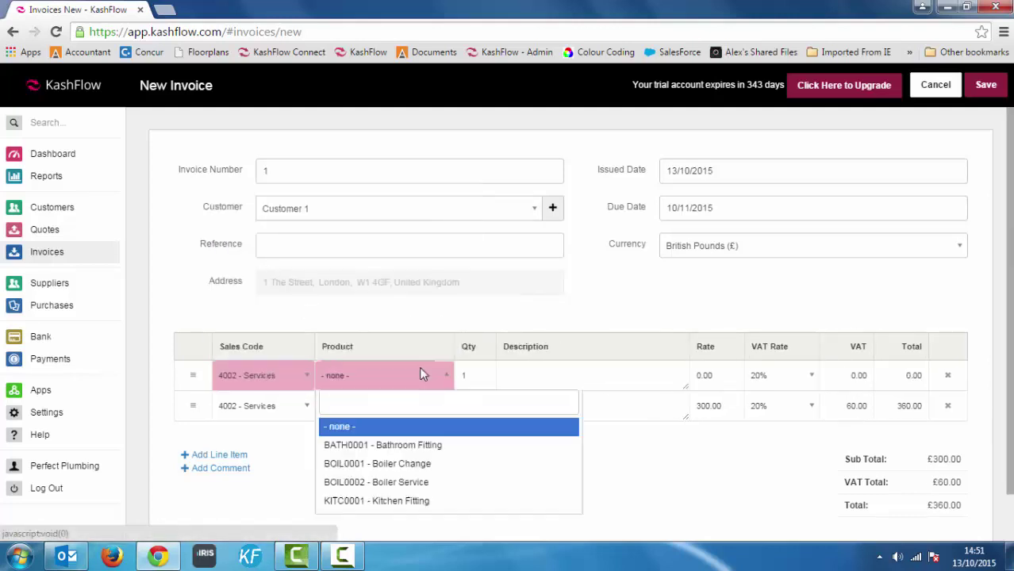
pyautogui.click(414, 484)
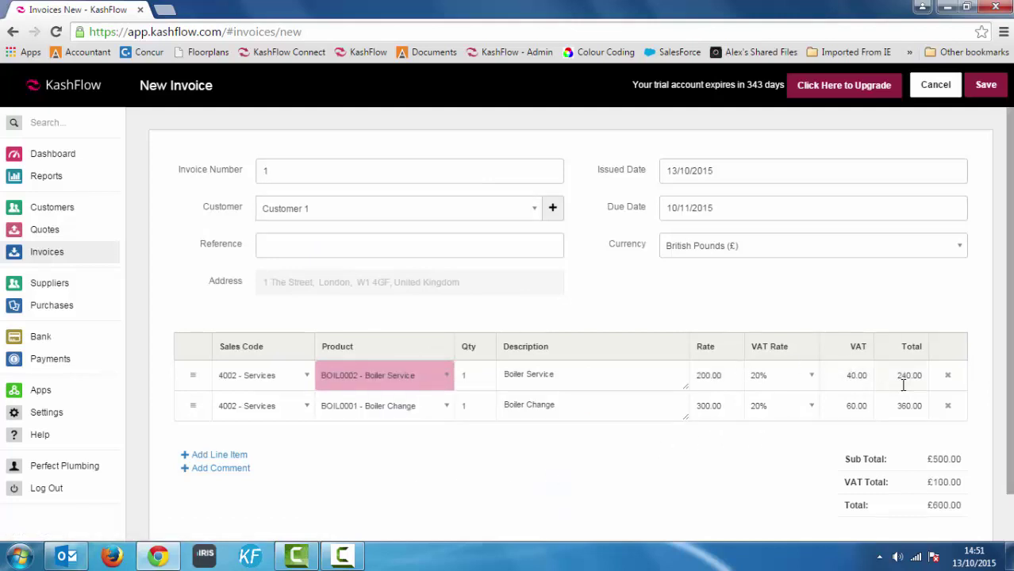
pyautogui.click(986, 87)
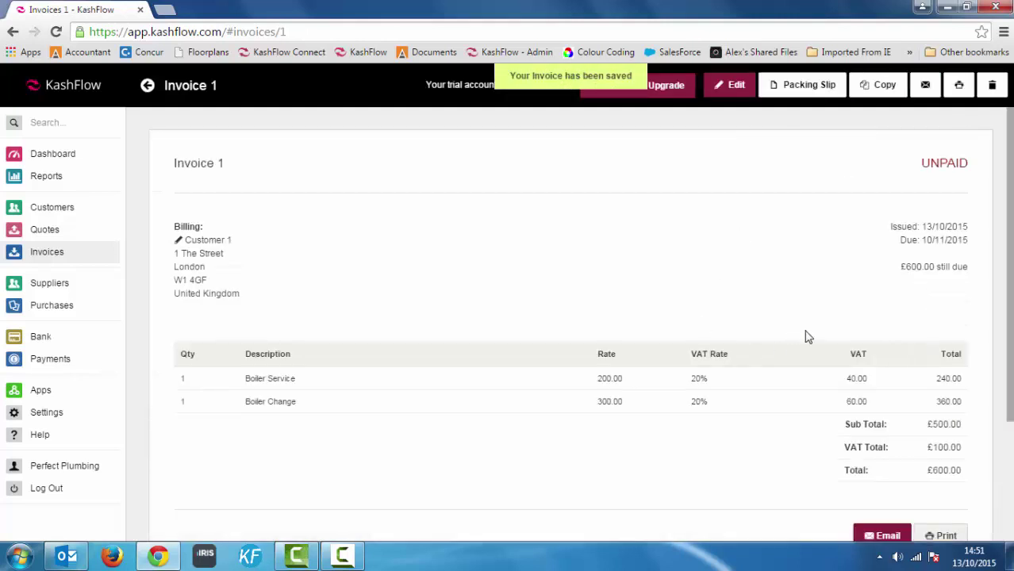
# Open the email draft for Invoice 1, preview its attached Invoice-1.pdf, and close the draft without sending
pyautogui.scroll(-1, 912, 188)
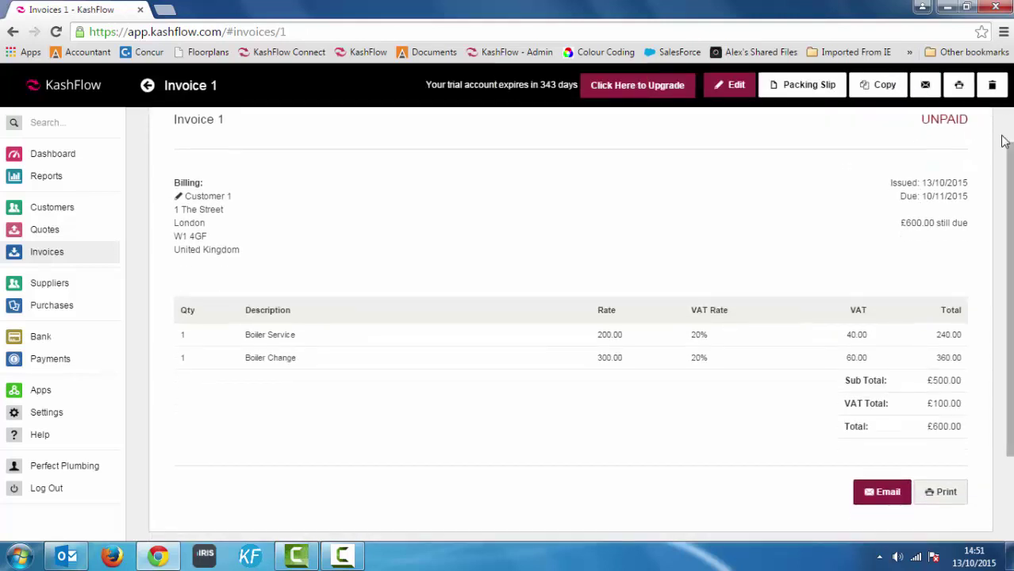
pyautogui.scroll(-2, 1011, 159)
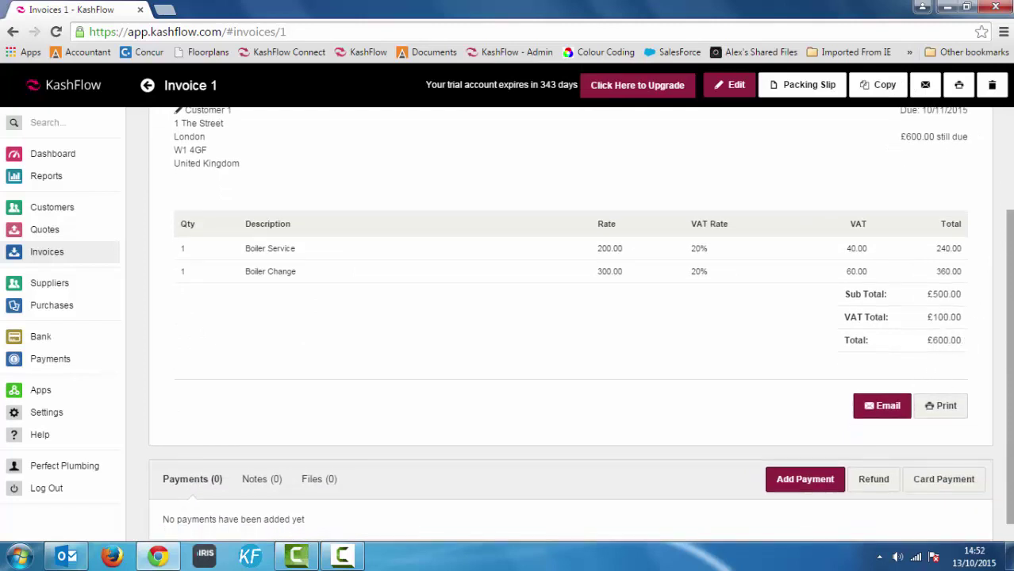
pyautogui.scroll(3, 1009, 274)
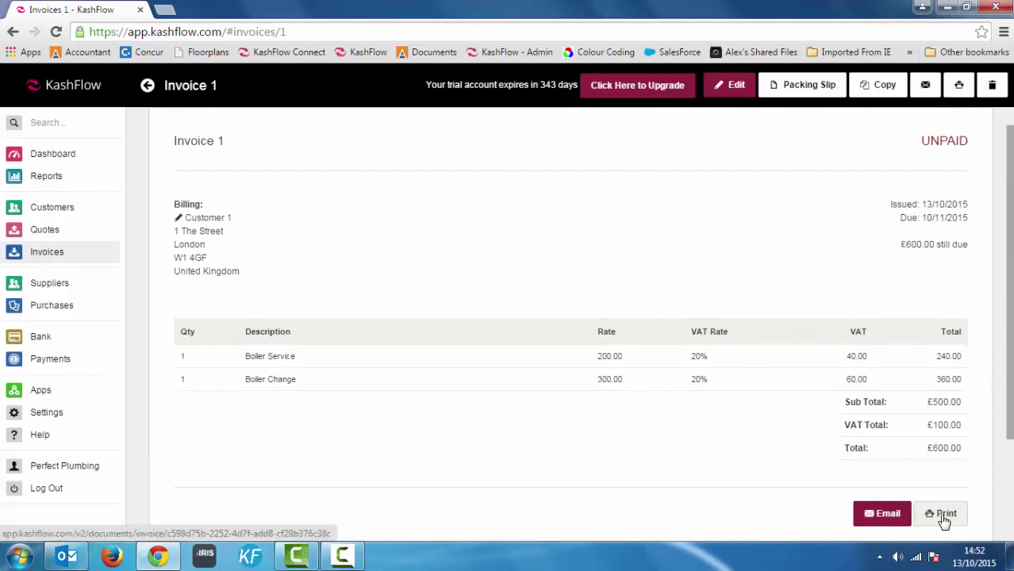
pyautogui.click(893, 517)
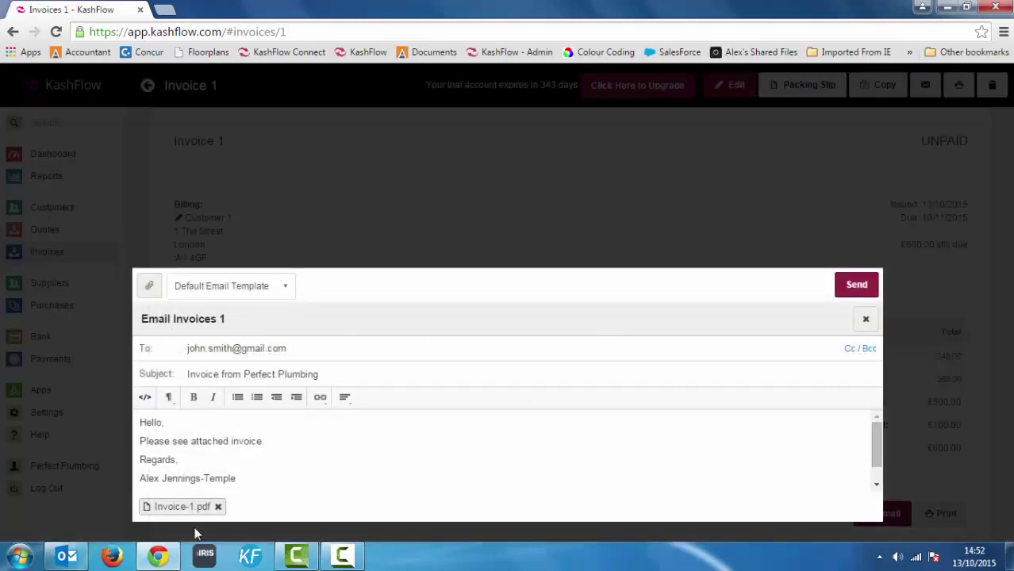
pyautogui.click(176, 508)
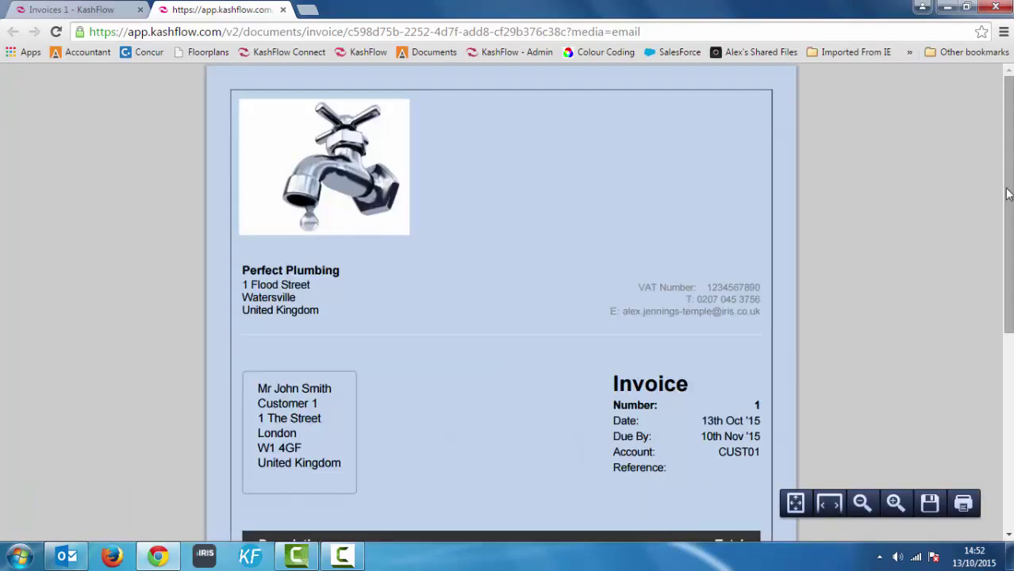
pyautogui.moveTo(1007, 181)
pyautogui.mouseDown()
pyautogui.moveTo(1006, 364)
pyautogui.moveTo(1006, 200)
pyautogui.mouseUp()
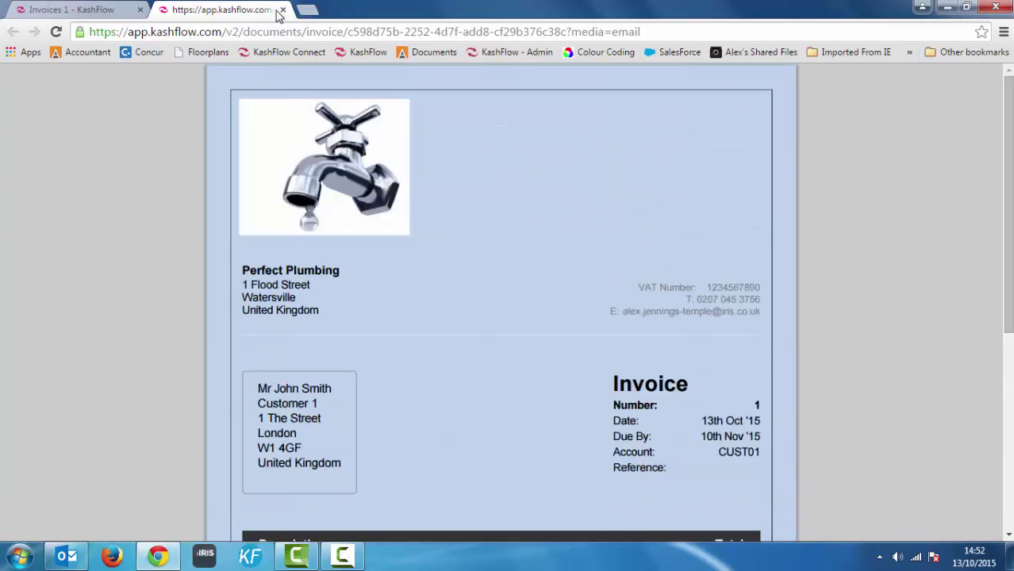
pyautogui.click(283, 10)
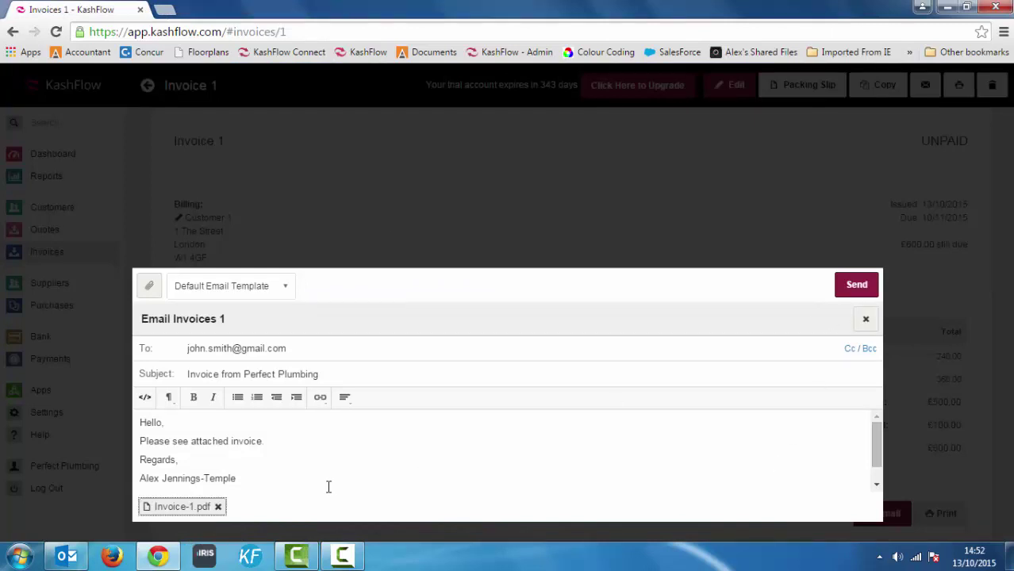
pyautogui.click(865, 319)
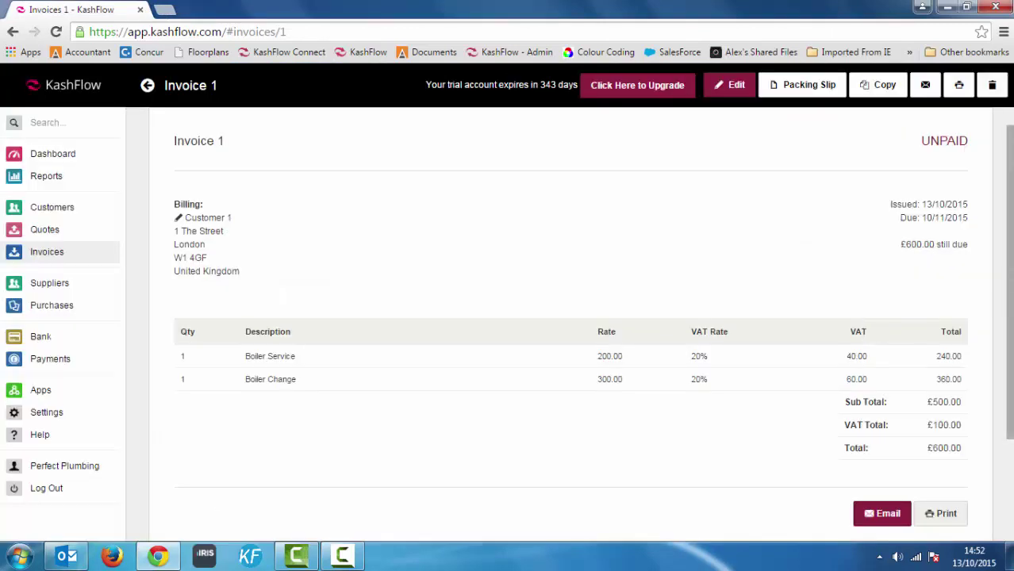
# View the card payment form for Invoice 1 and cancel it without taking a payment
pyautogui.scroll(-1, 841, 492)
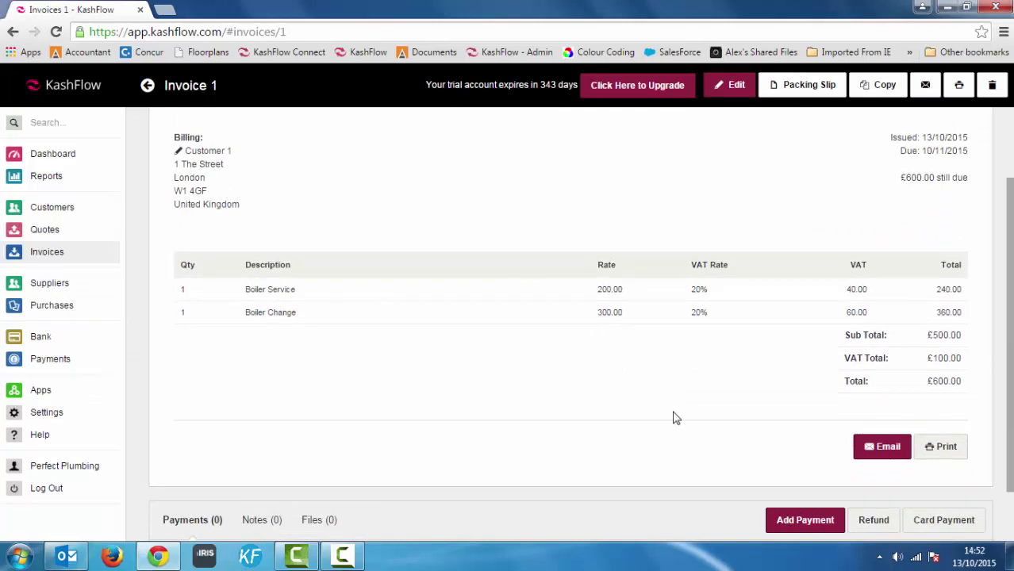
pyautogui.click(942, 520)
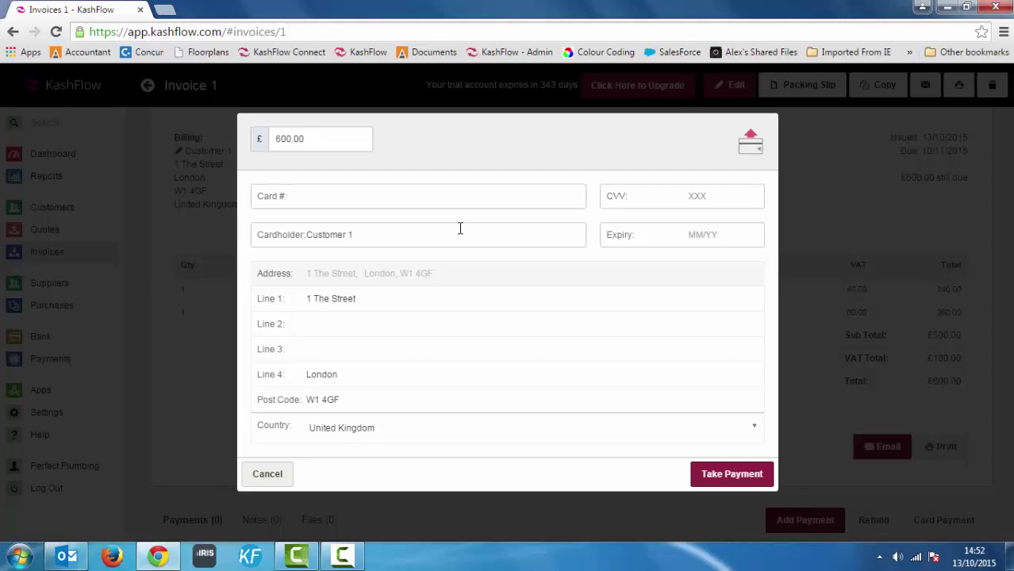
pyautogui.click(267, 476)
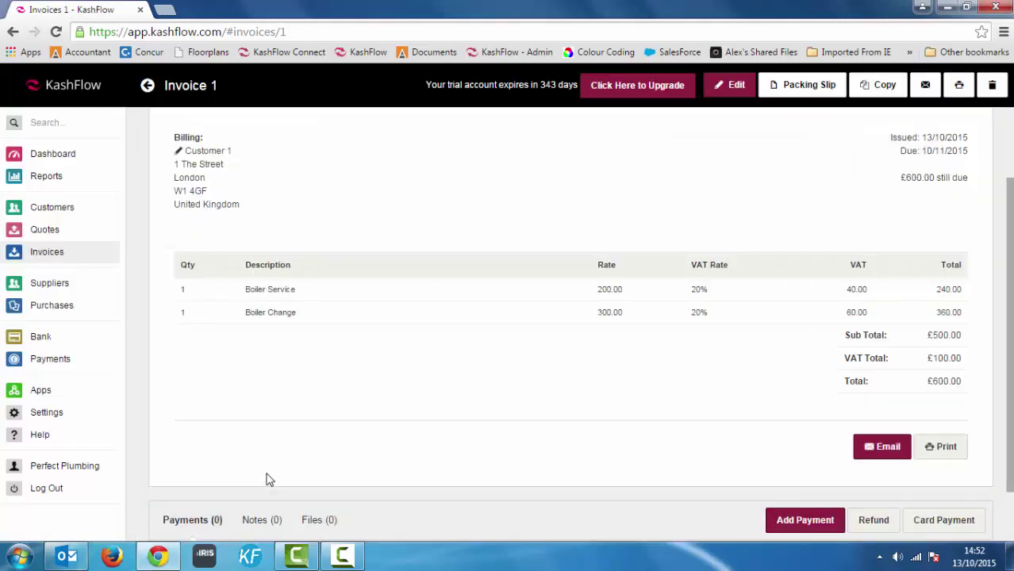
# Review the invoice list, the customers' outstanding balances and the supplier list
pyautogui.click(41, 256)
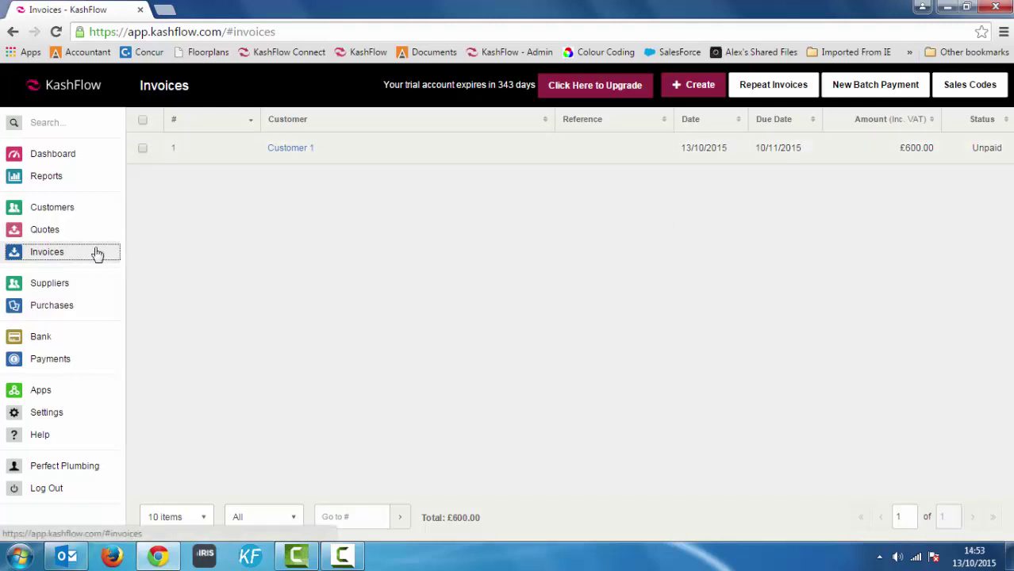
pyautogui.click(39, 211)
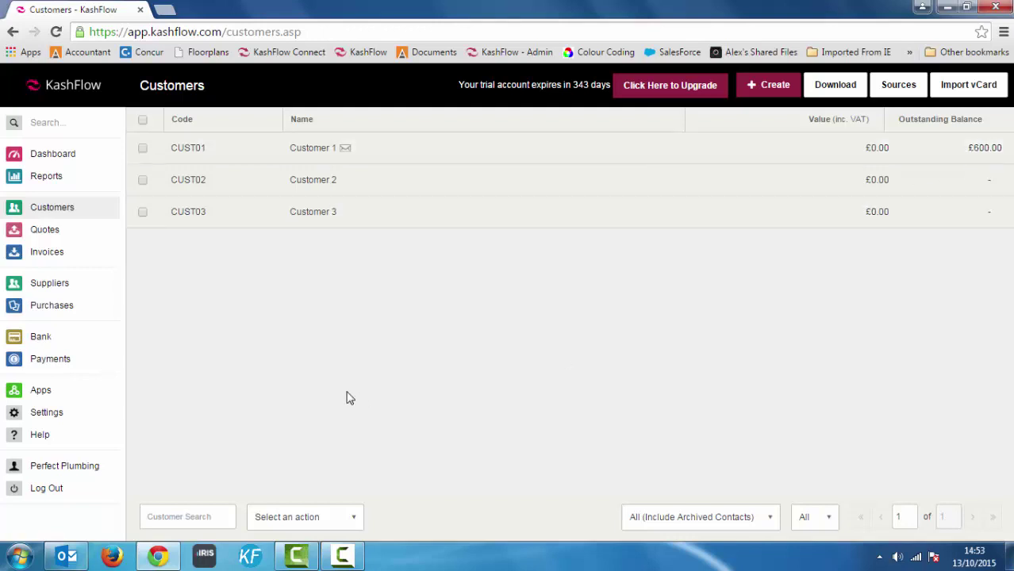
pyautogui.click(46, 293)
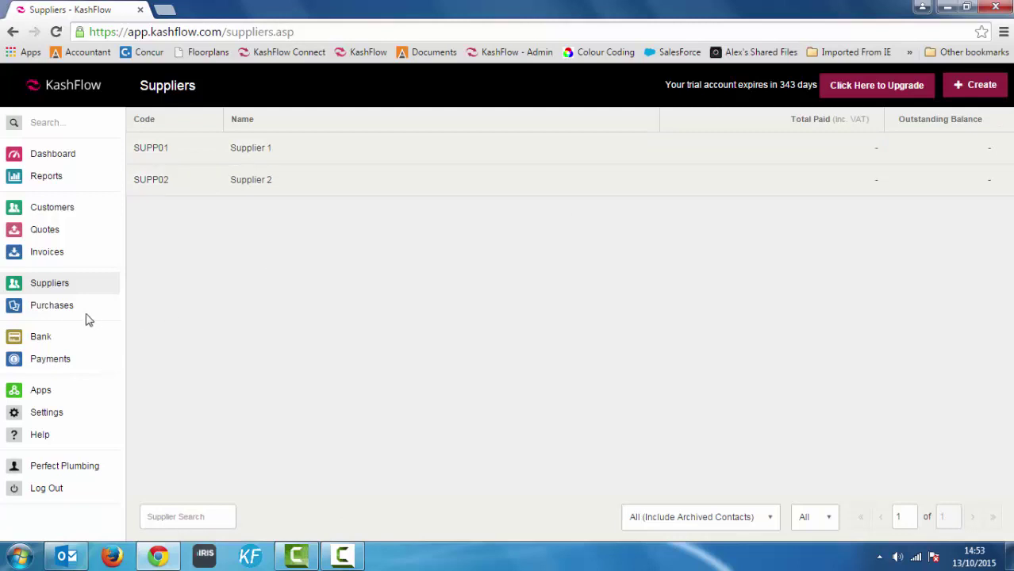
# Start a new purchase for Supplier 1
pyautogui.click(52, 306)
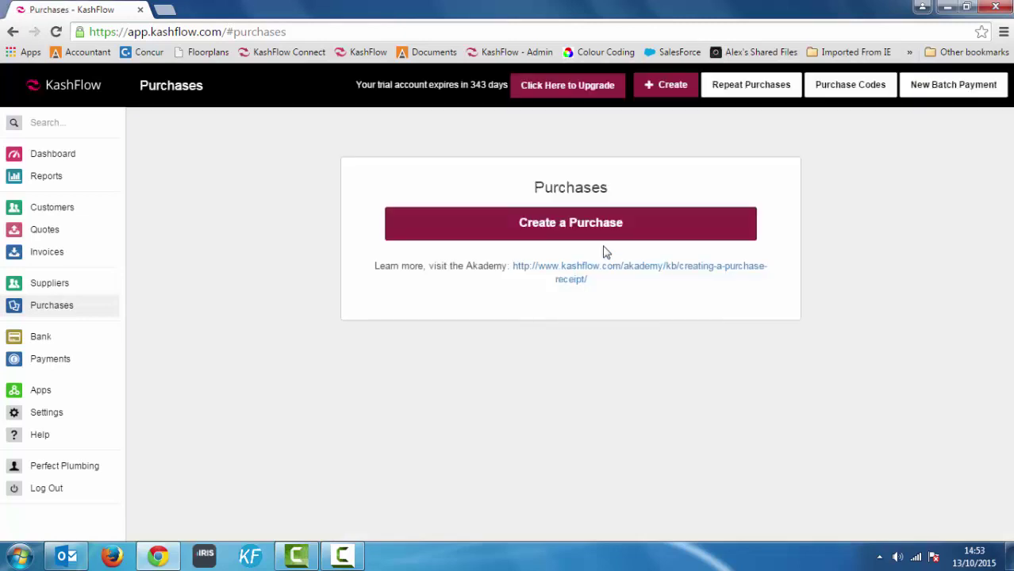
pyautogui.click(583, 225)
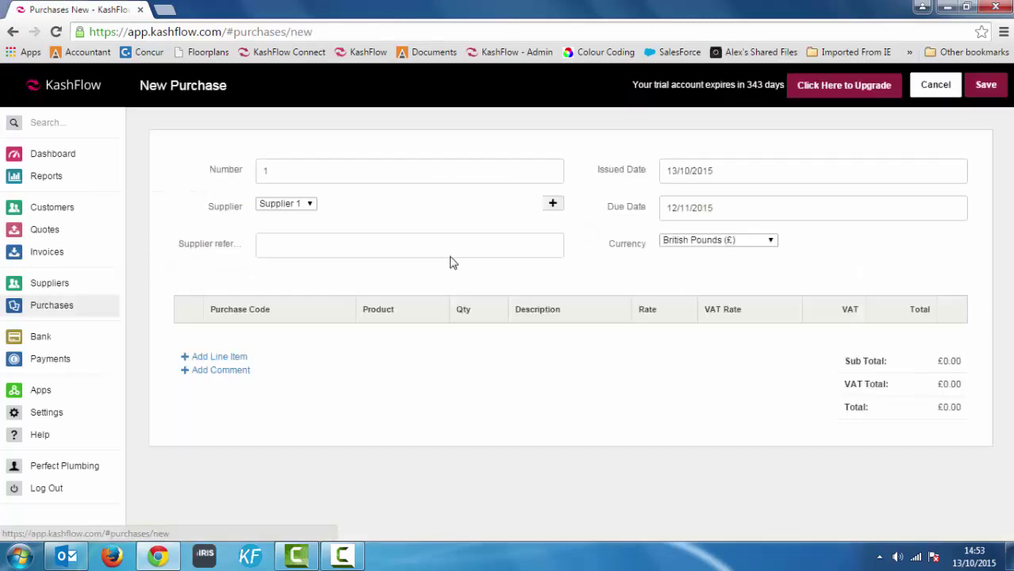
pyautogui.click(529, 212)
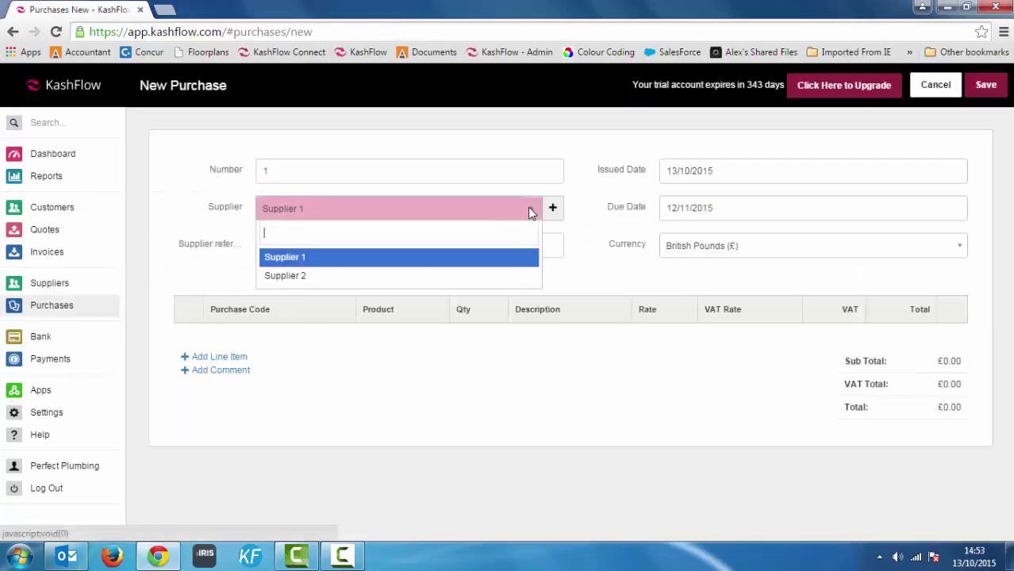
pyautogui.click(532, 211)
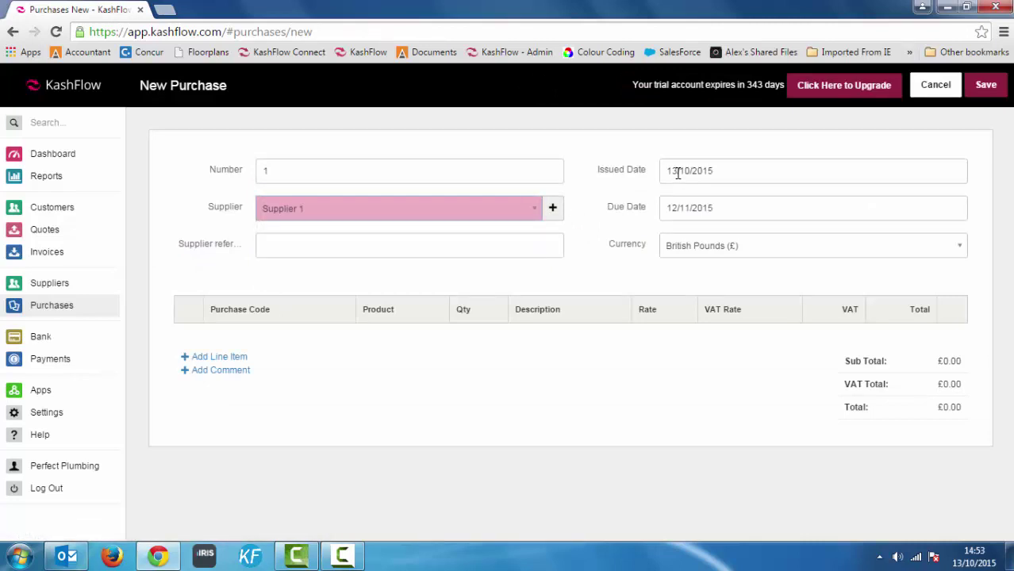
# Add a purchase line coded 5000 - Materials with description Materials, quantity 1, rate 500 and 20% VAT, and save the purchase
pyautogui.click(219, 358)
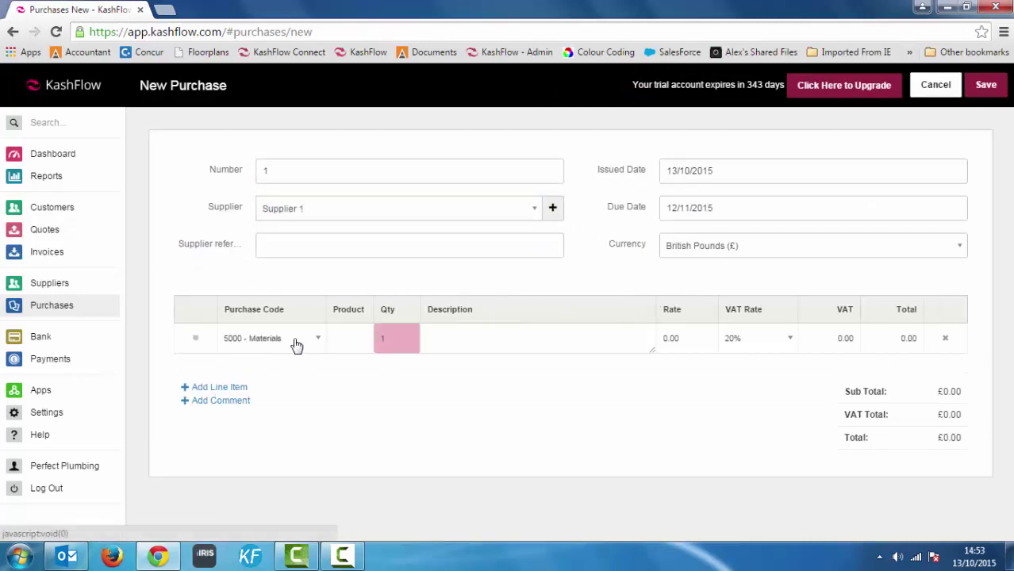
pyautogui.click(463, 340)
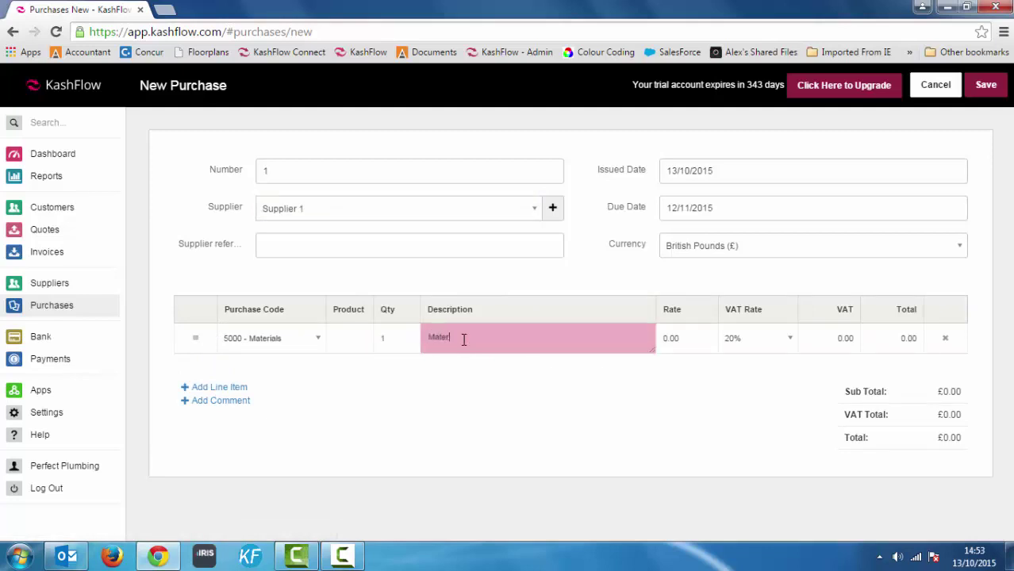
pyautogui.press('Tab')
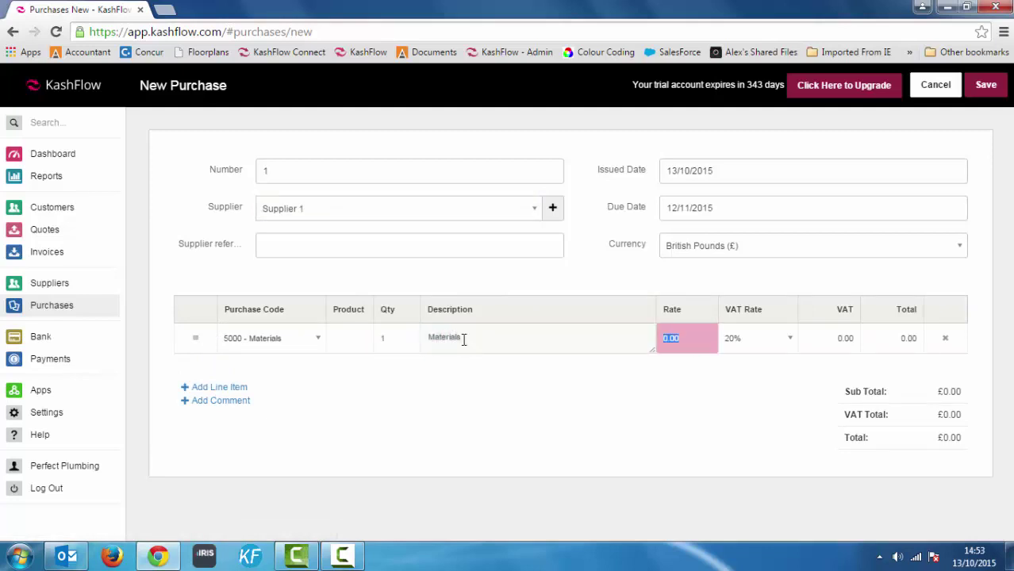
pyautogui.write('500')
pyautogui.press('Tab')
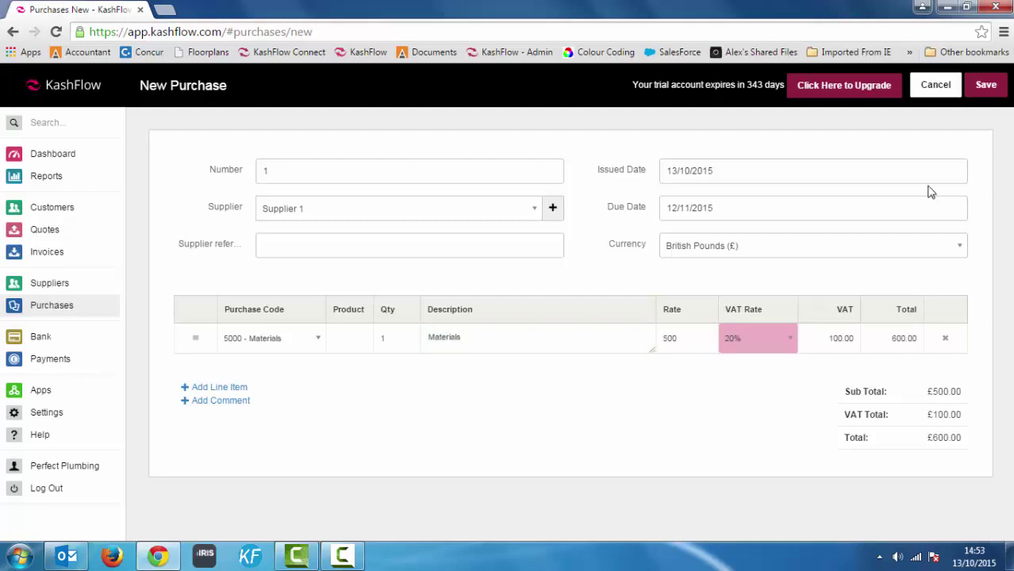
pyautogui.click(984, 89)
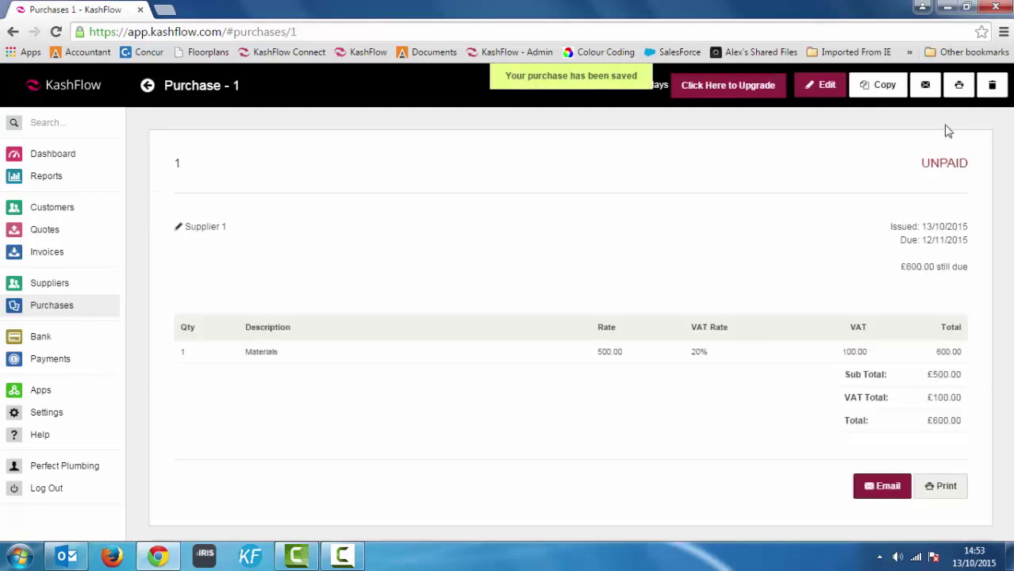
# Review the saved purchase down to its payments section, the purchases list and the suppliers' outstanding balances
pyautogui.scroll(-2, 579, 329)
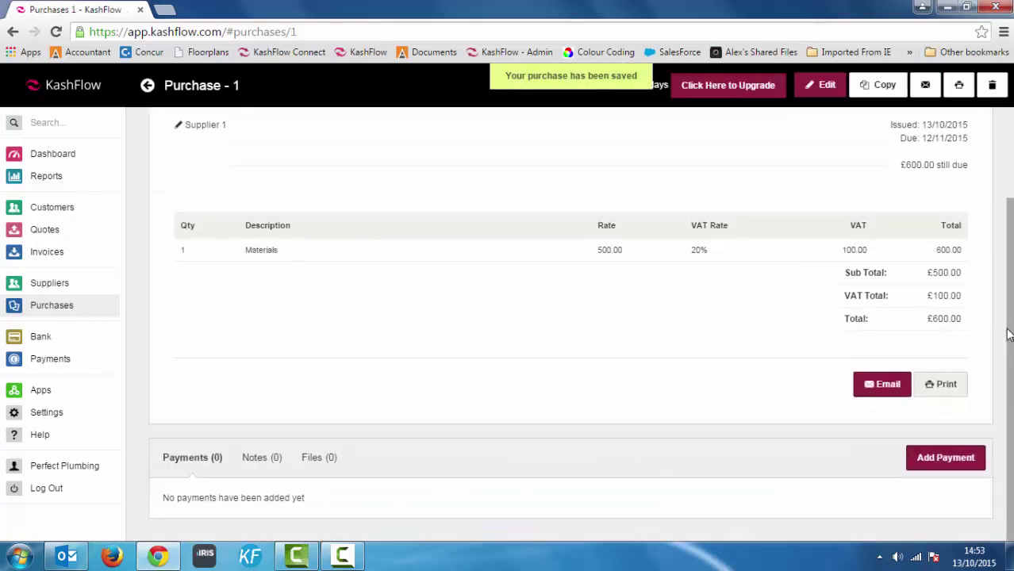
pyautogui.scroll(2, 1011, 442)
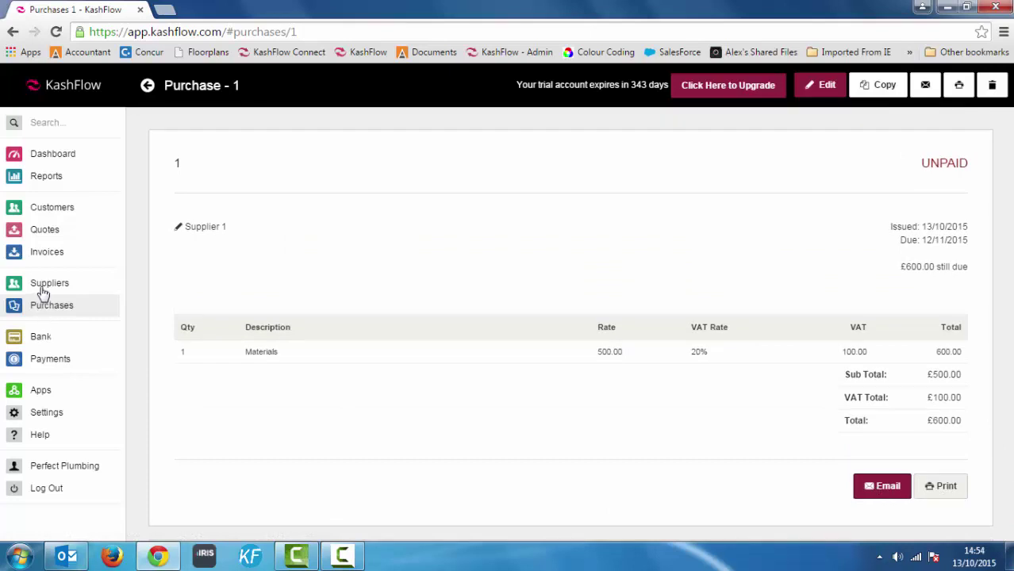
pyautogui.click(42, 311)
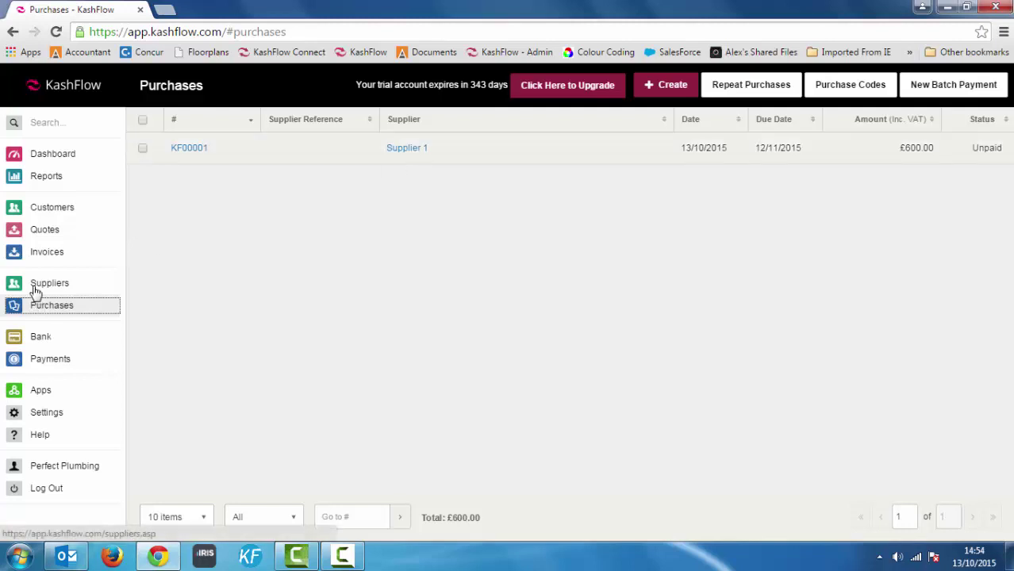
pyautogui.click(36, 289)
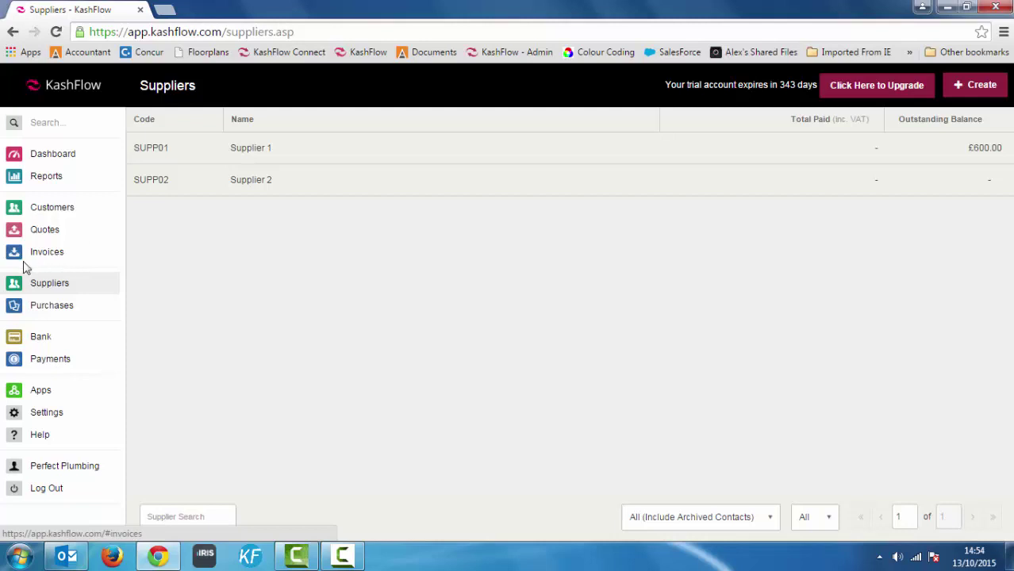
# Add a new bank account named Petty Cash Account, save it and check it in the bank accounts overview
pyautogui.click(42, 341)
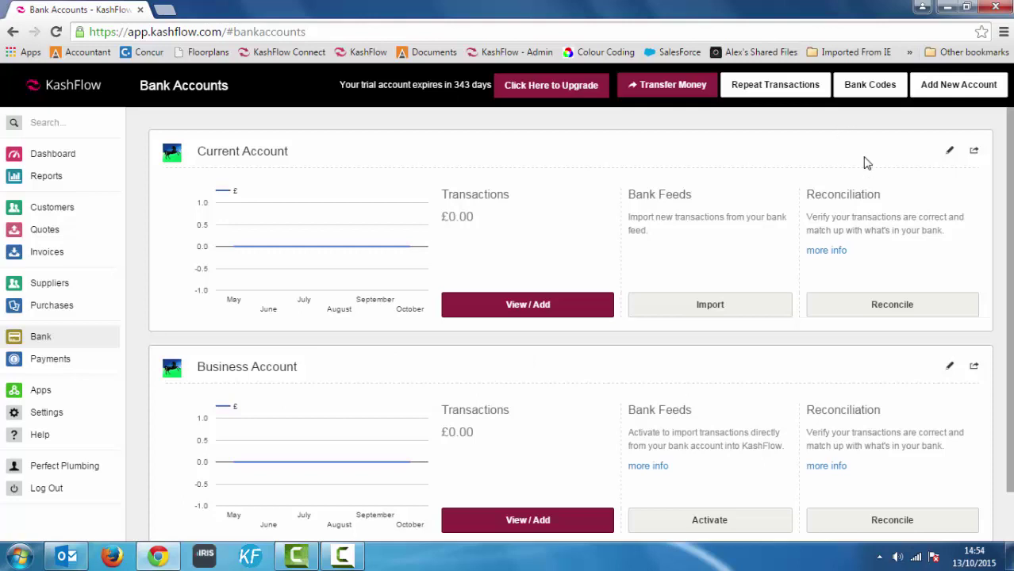
pyautogui.click(950, 87)
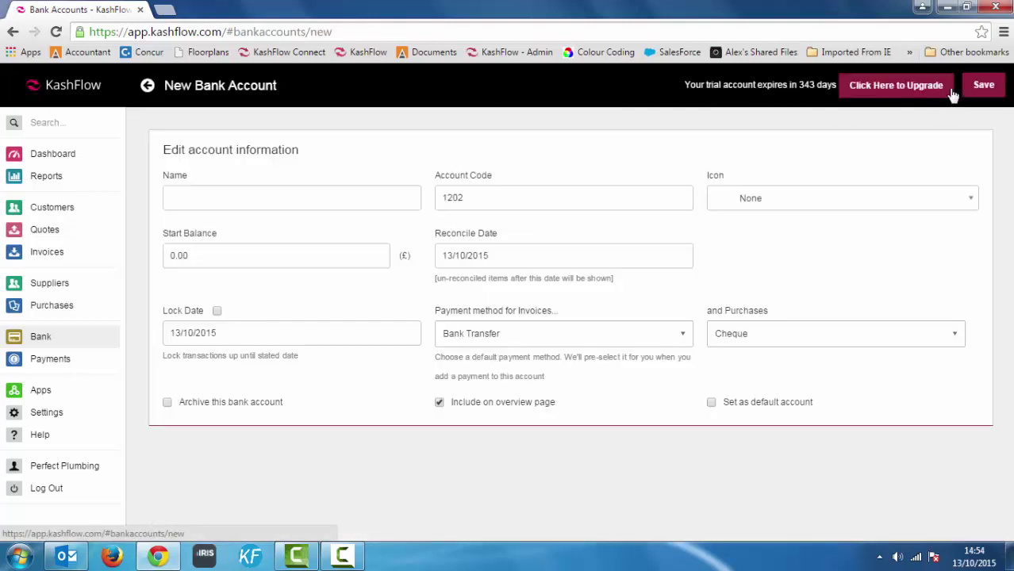
pyautogui.click(304, 200)
pyautogui.write('Petty Cash Account')
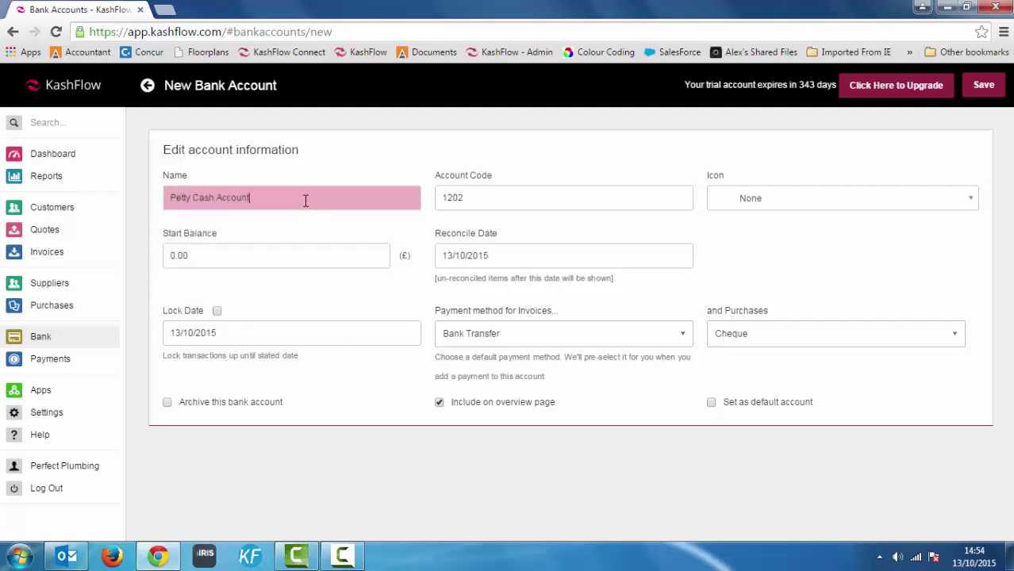
pyautogui.press('Tab')
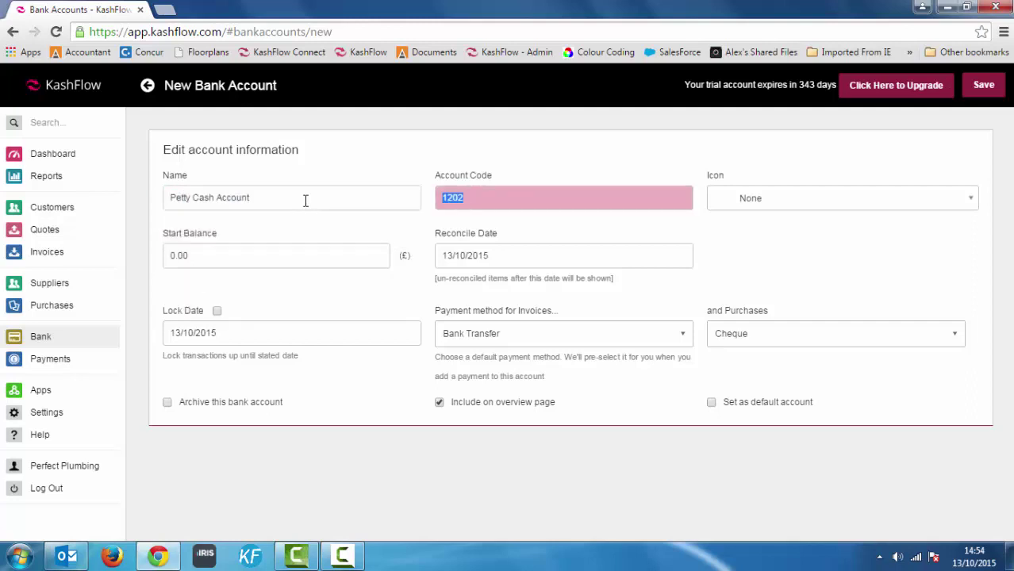
pyautogui.click(983, 85)
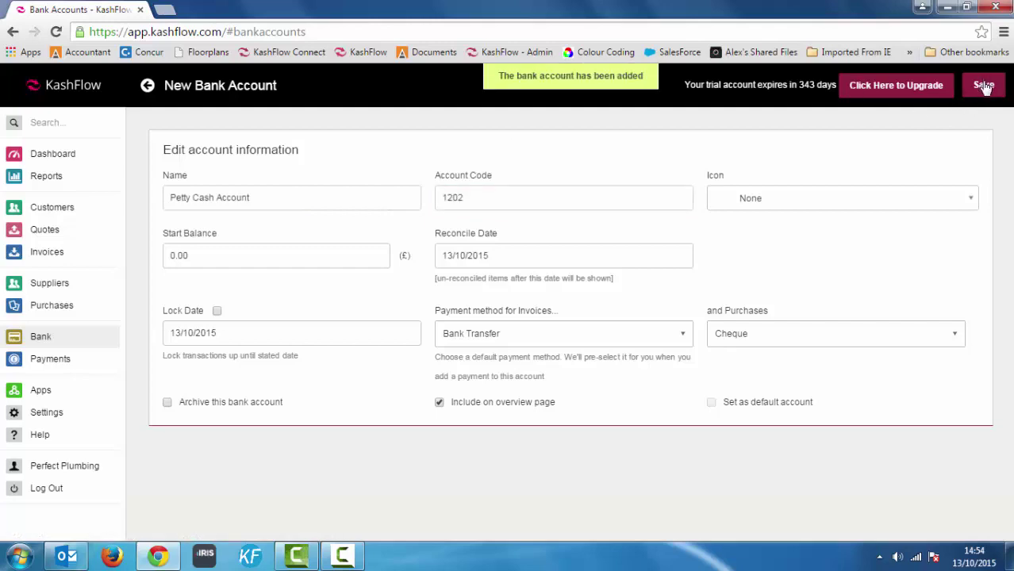
pyautogui.scroll(-3, 1009, 238)
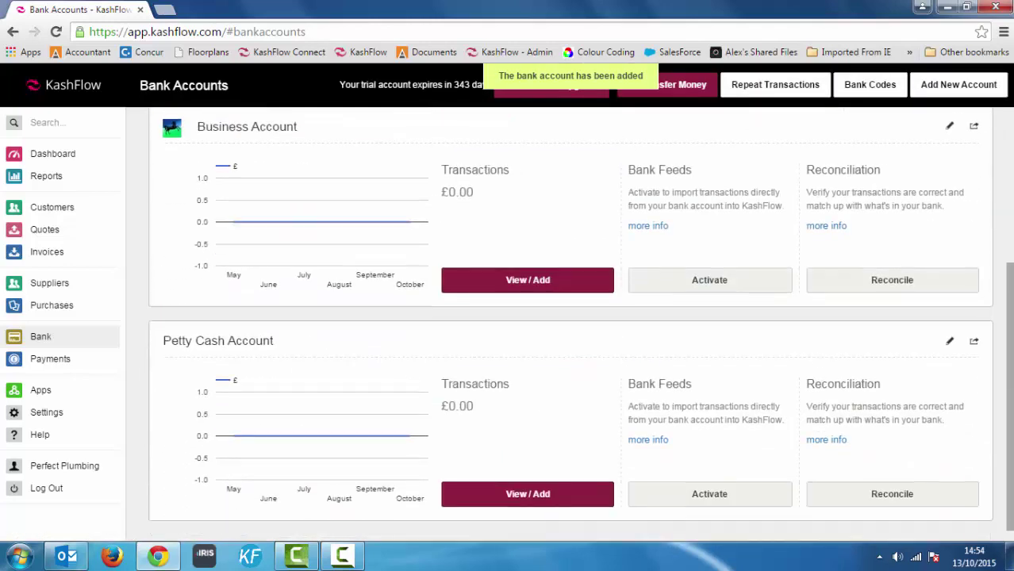
pyautogui.scroll(3, 996, 181)
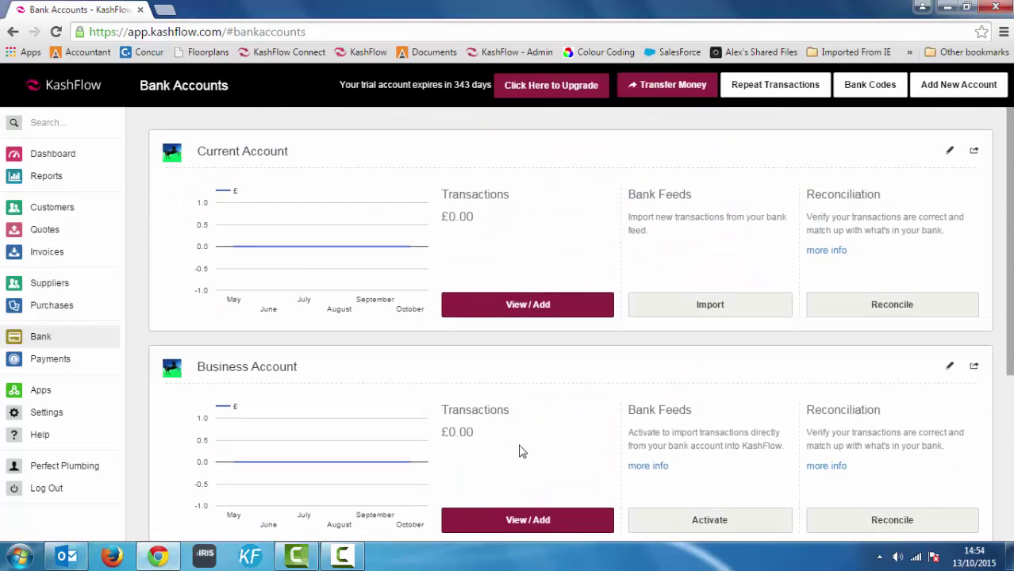
# Start a new transaction in the Business Account dated 13/10/2015 and assign it code 7402 - Hotels
pyautogui.click(523, 524)
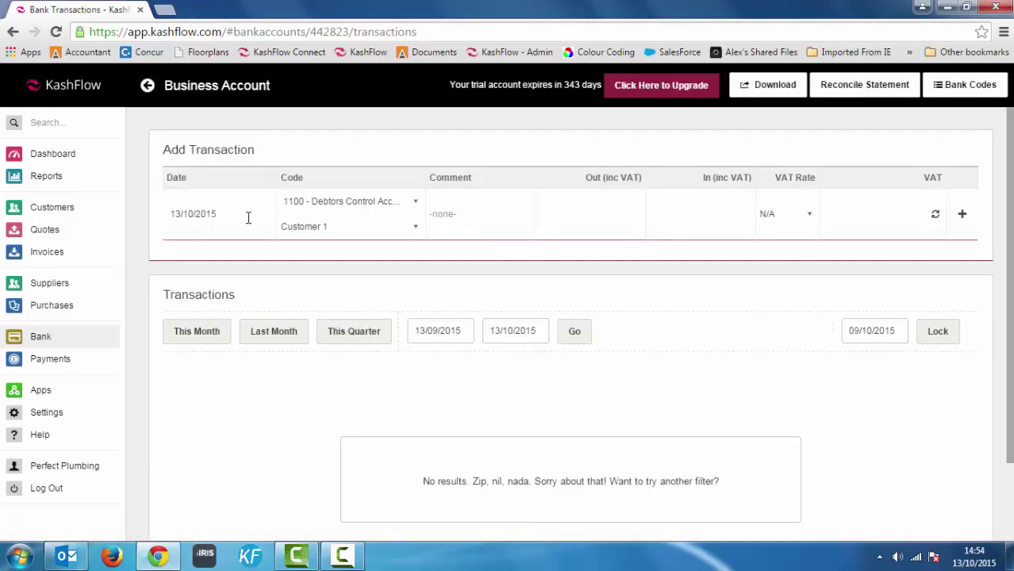
pyautogui.click(242, 216)
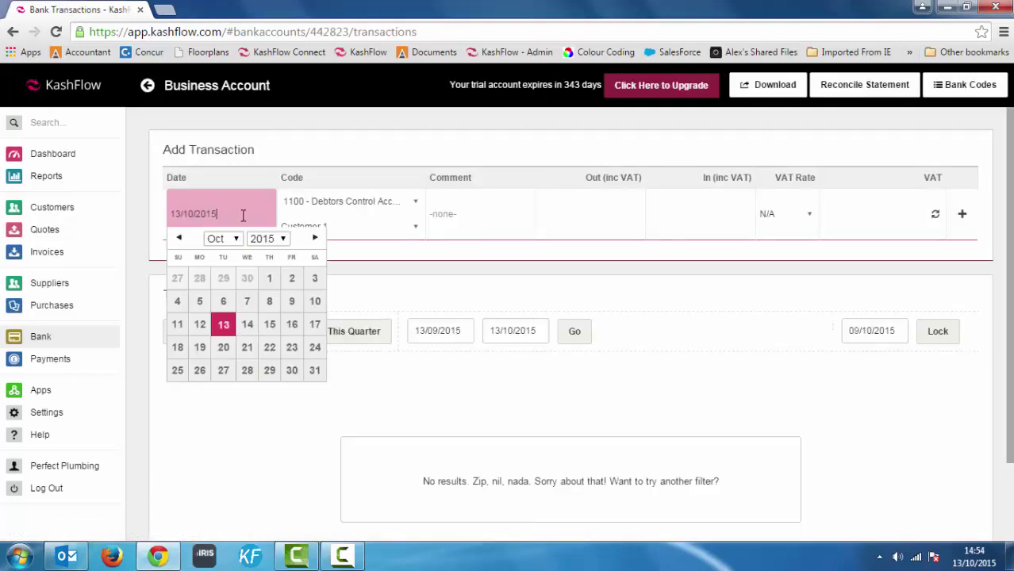
pyautogui.click(417, 206)
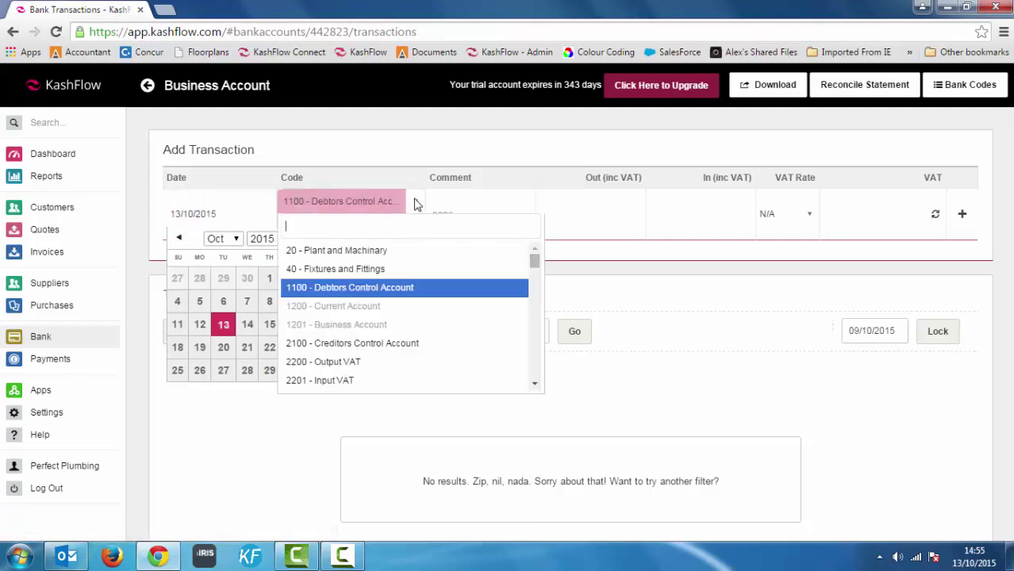
pyautogui.write('ho')
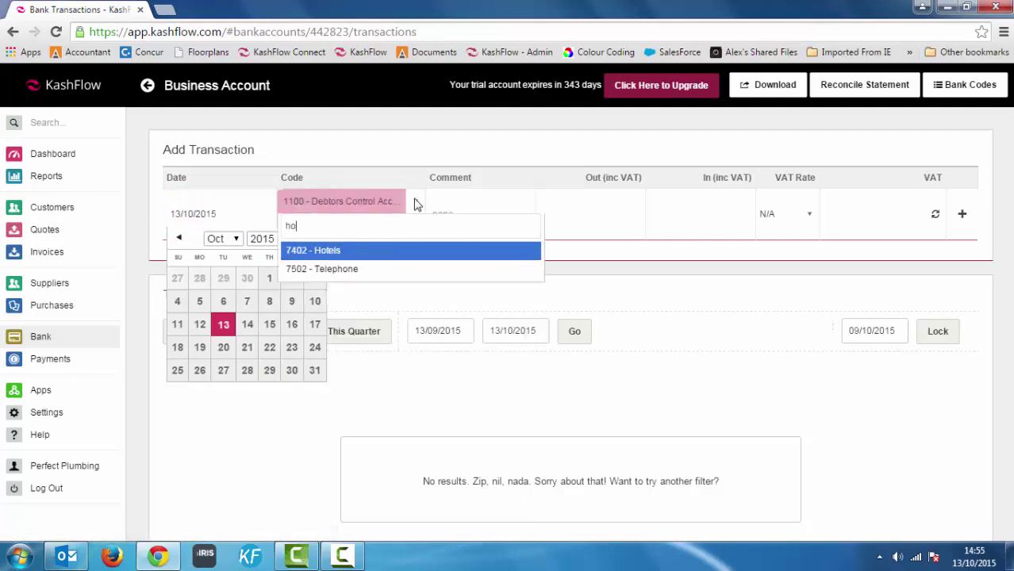
pyautogui.click(368, 255)
# Give the transaction the comment Hotel in London, 150 out and a 20% VAT rate, and add it to the account
pyautogui.click(466, 204)
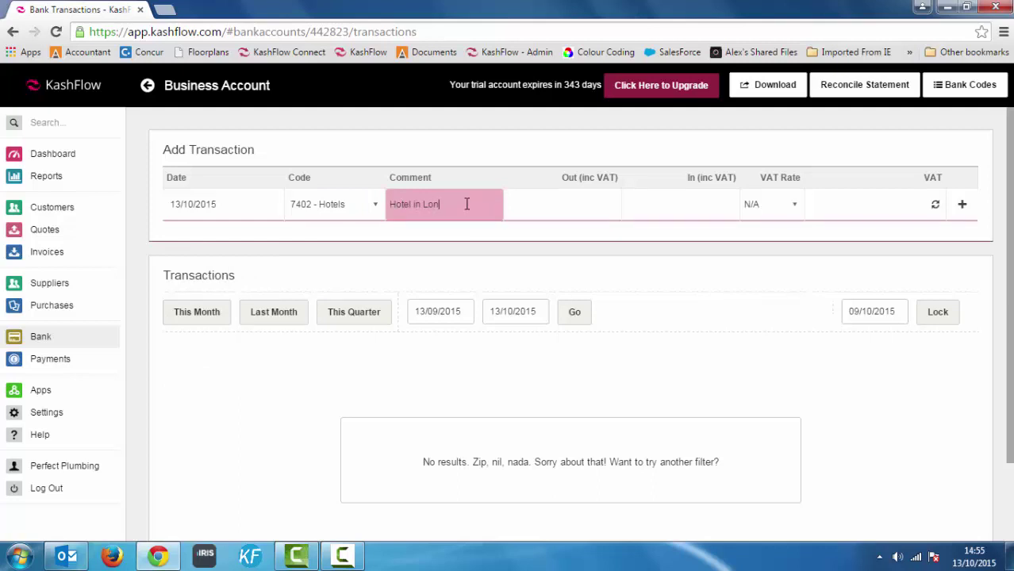
pyautogui.press('Tab')
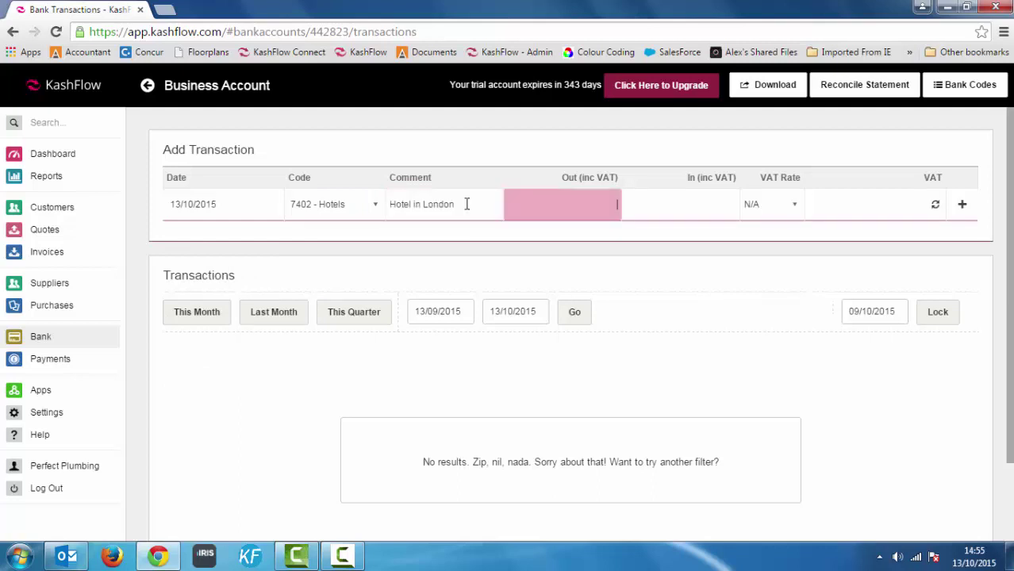
pyautogui.press('Tab')
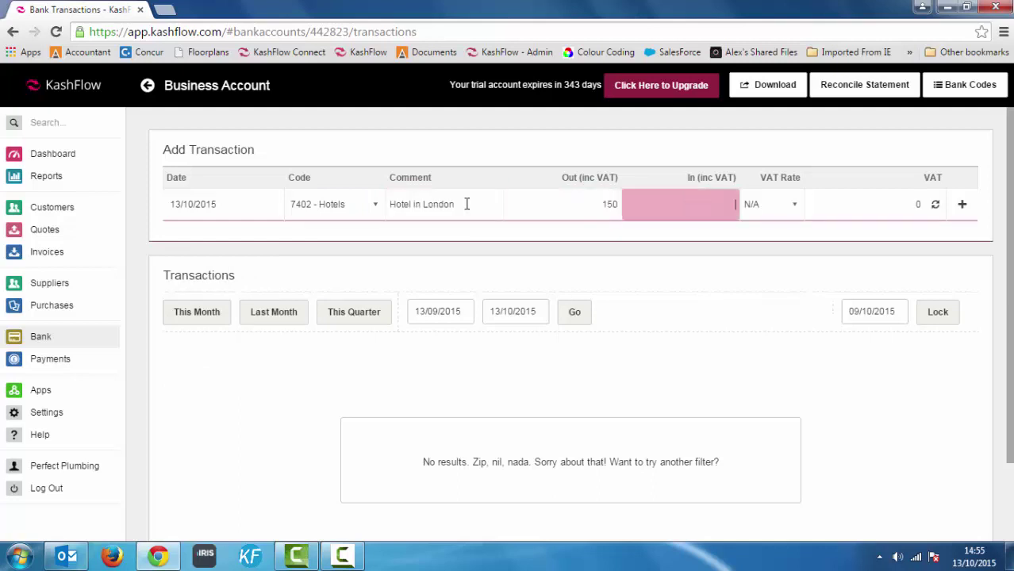
pyautogui.press('Tab')
pyautogui.press('Down')
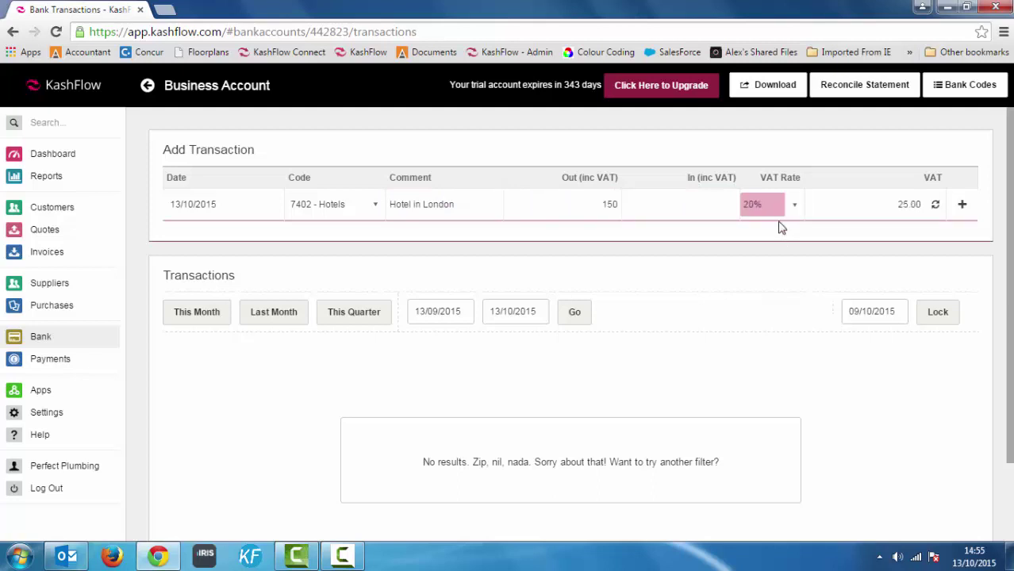
pyautogui.press('Tab')
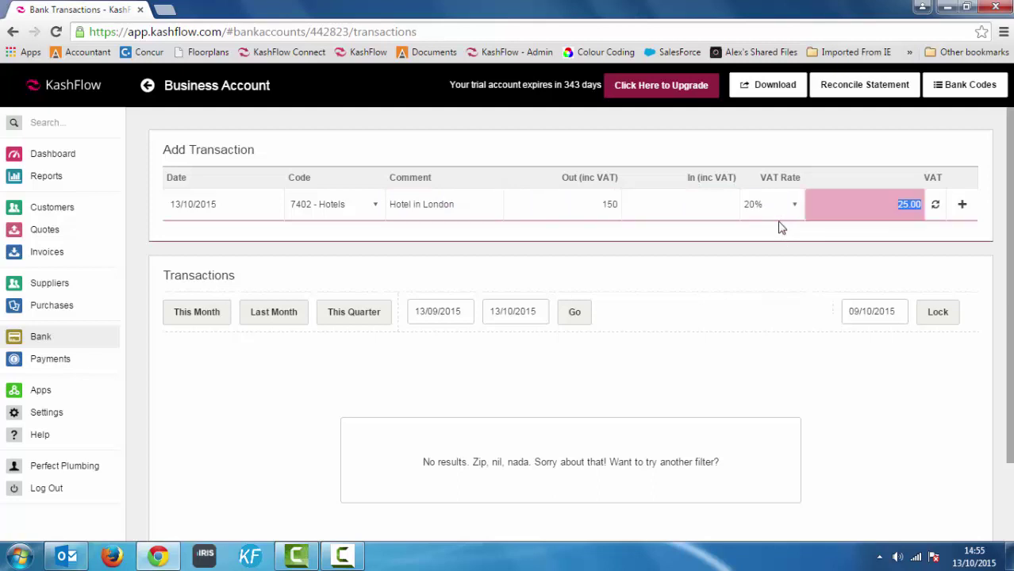
pyautogui.click(963, 207)
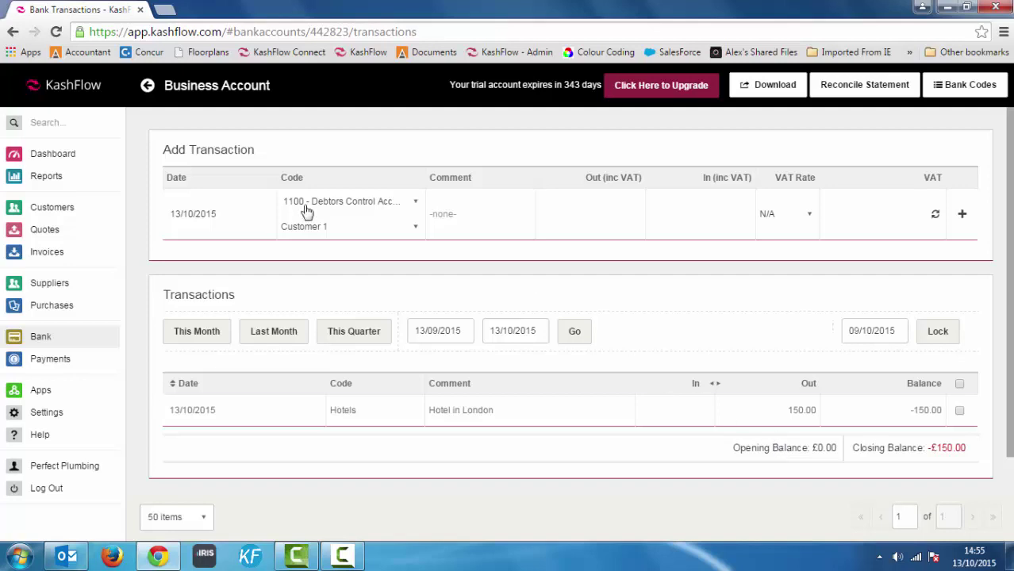
# Open the bank feed import for the Current Account and set the From date to 01/04/2014
pyautogui.click(149, 89)
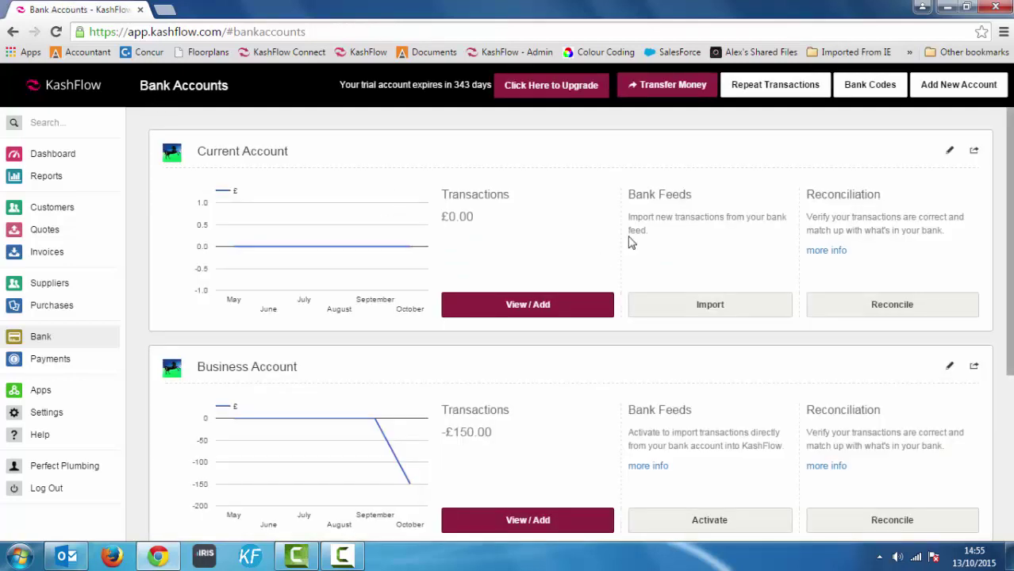
pyautogui.click(711, 308)
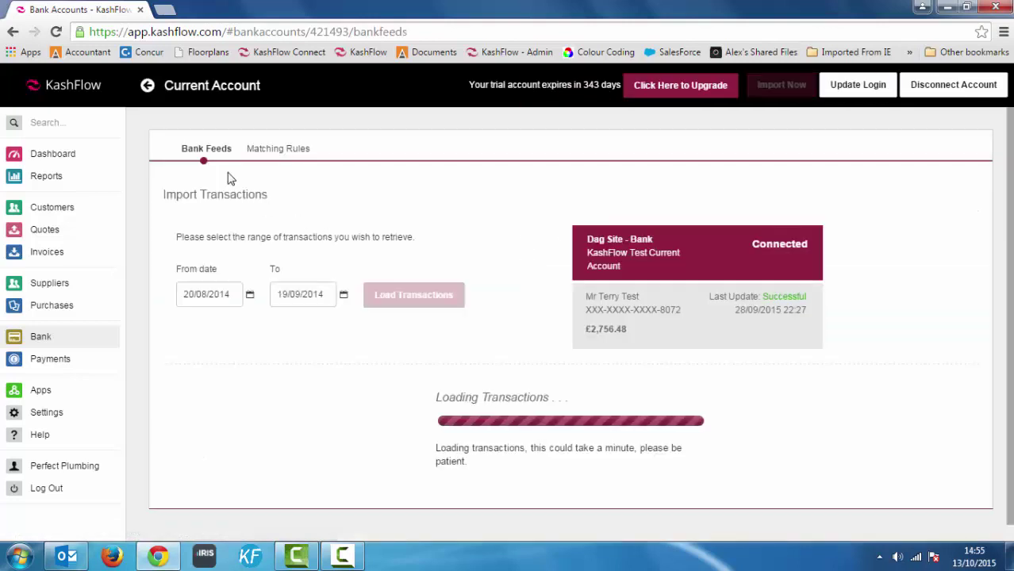
pyautogui.click(226, 294)
pyautogui.click(234, 319)
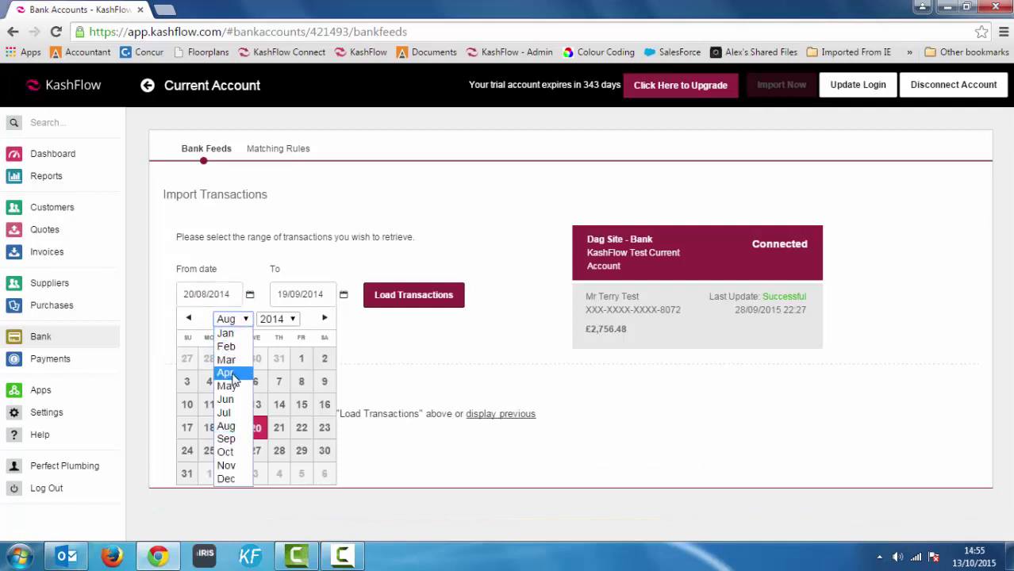
pyautogui.click(226, 372)
pyautogui.click(231, 358)
# Set the bank feed's To date to 30/04/2014 and load the transactions for that range
pyautogui.click(326, 292)
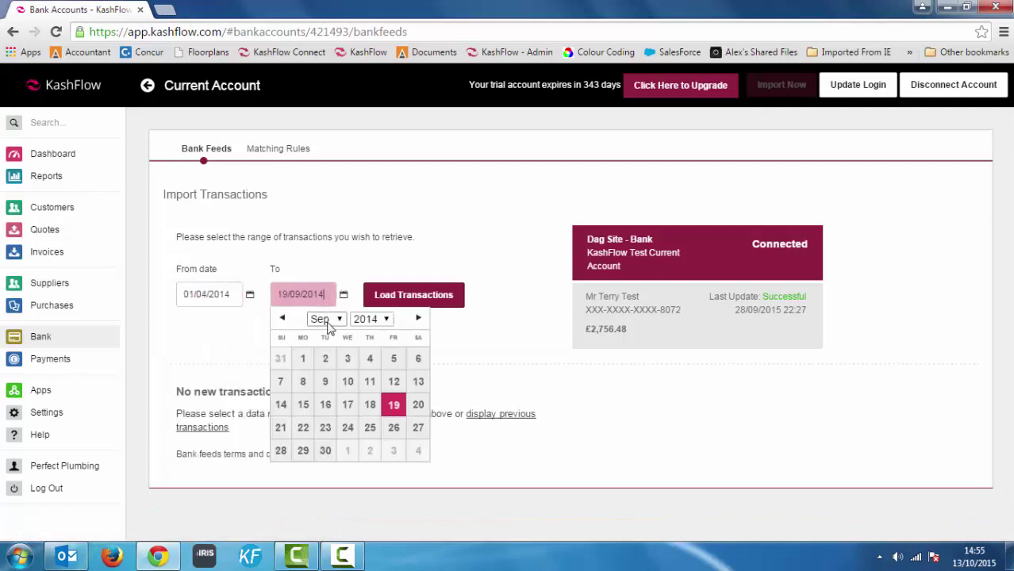
pyautogui.click(325, 320)
pyautogui.click(321, 373)
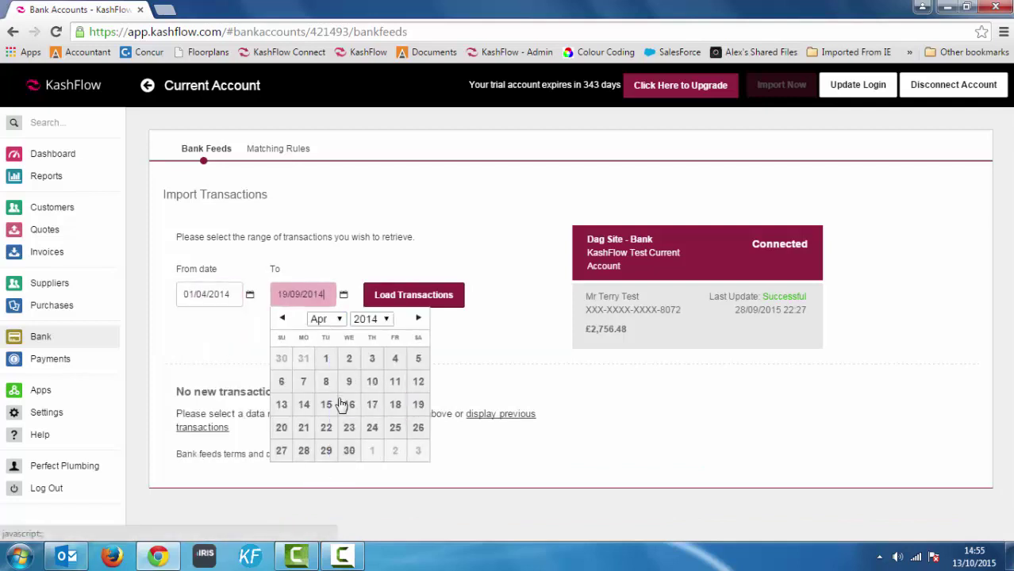
pyautogui.click(345, 451)
pyautogui.click(424, 303)
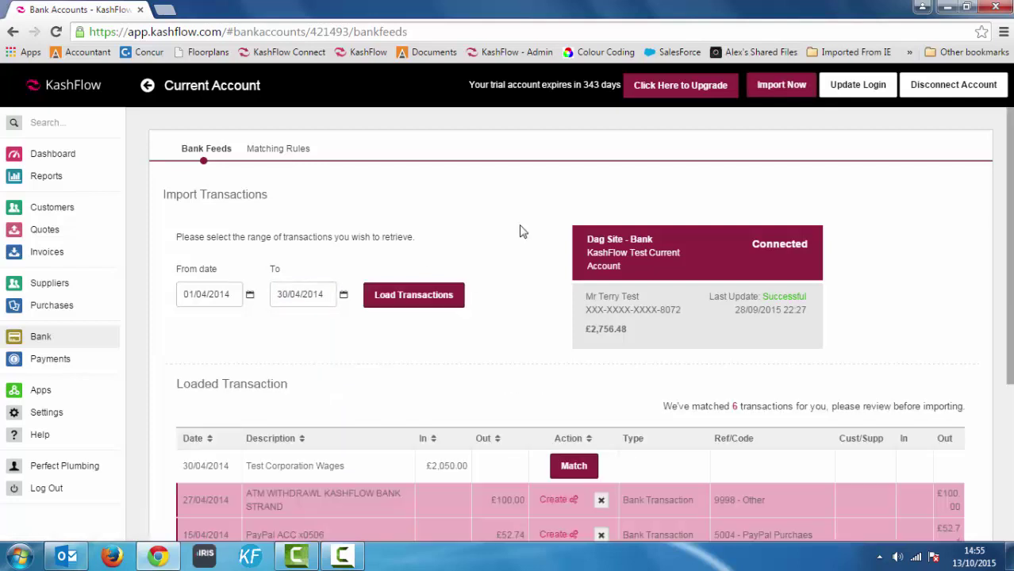
# Match the 30/04/2014 Test Corporation Wages receipt to a new Customer 1 invoice with sales code 4002 - Services, and import the loaded transactions
pyautogui.scroll(-3, 522, 231)
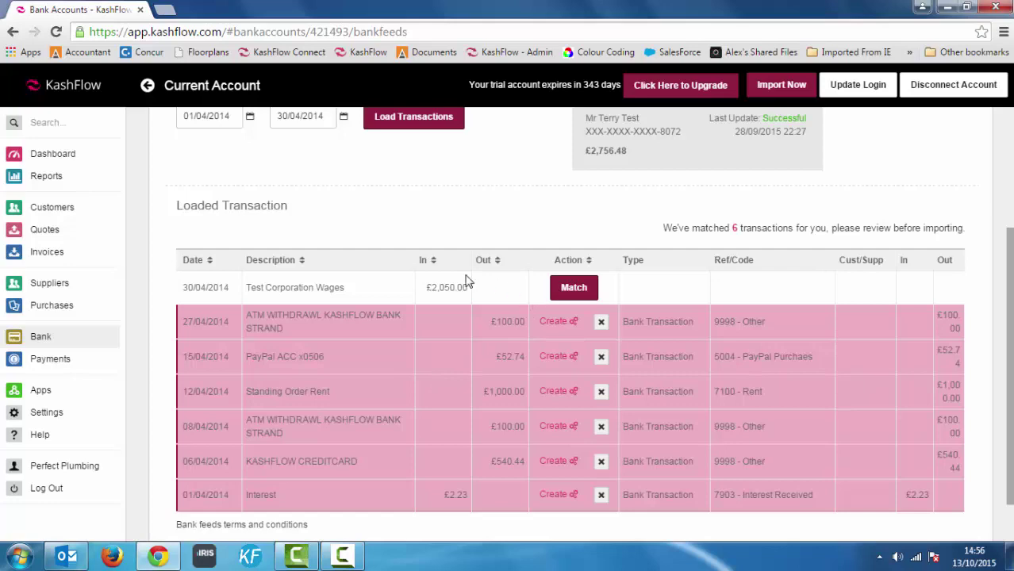
pyautogui.click(567, 295)
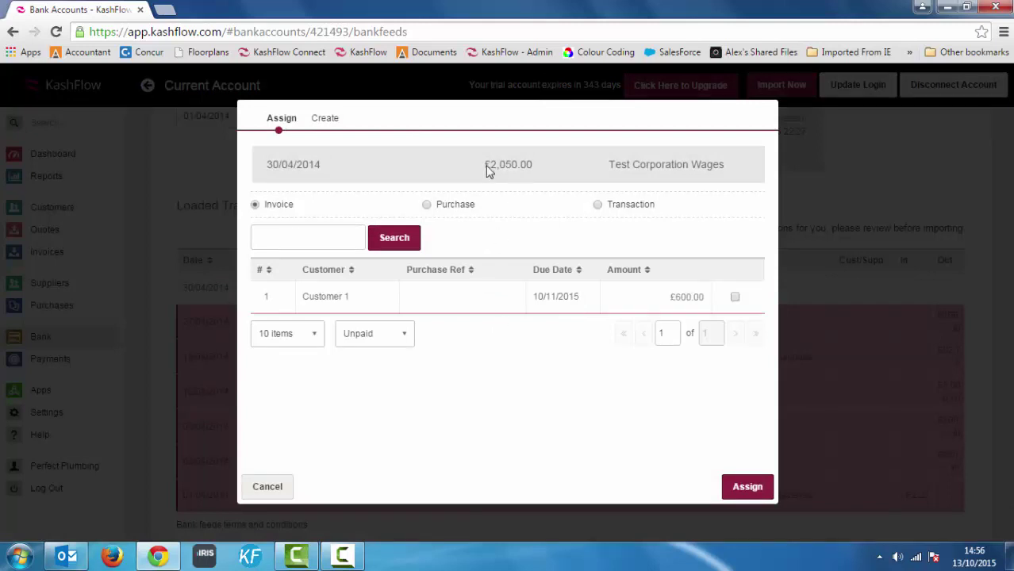
pyautogui.click(324, 119)
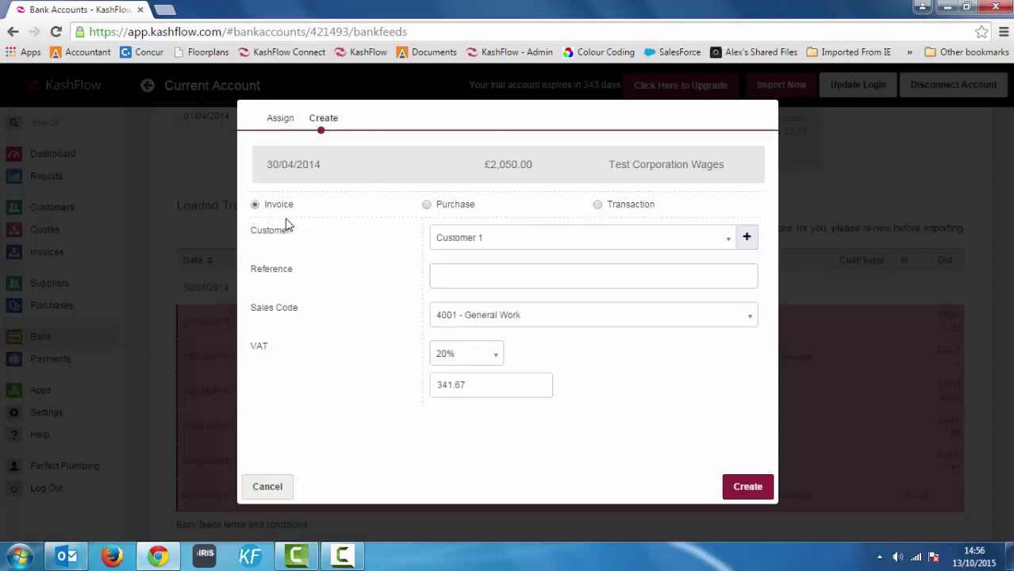
pyautogui.click(507, 321)
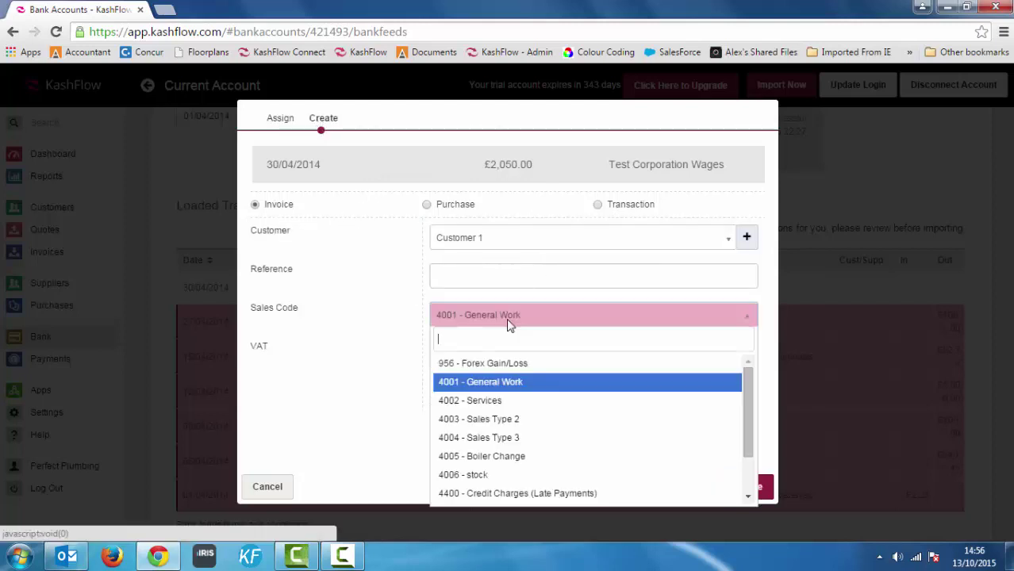
pyautogui.click(509, 402)
pyautogui.click(746, 489)
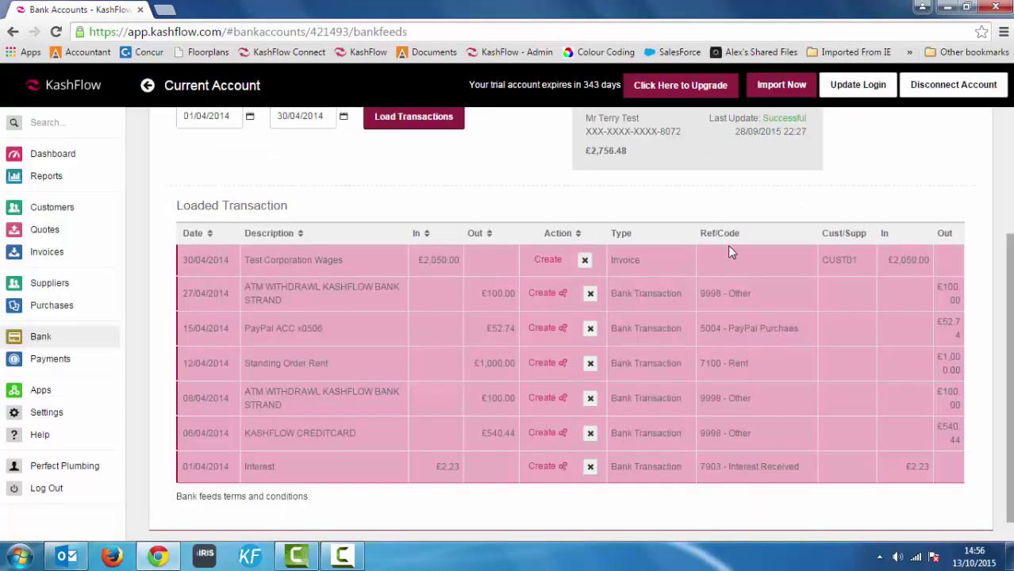
pyautogui.click(781, 93)
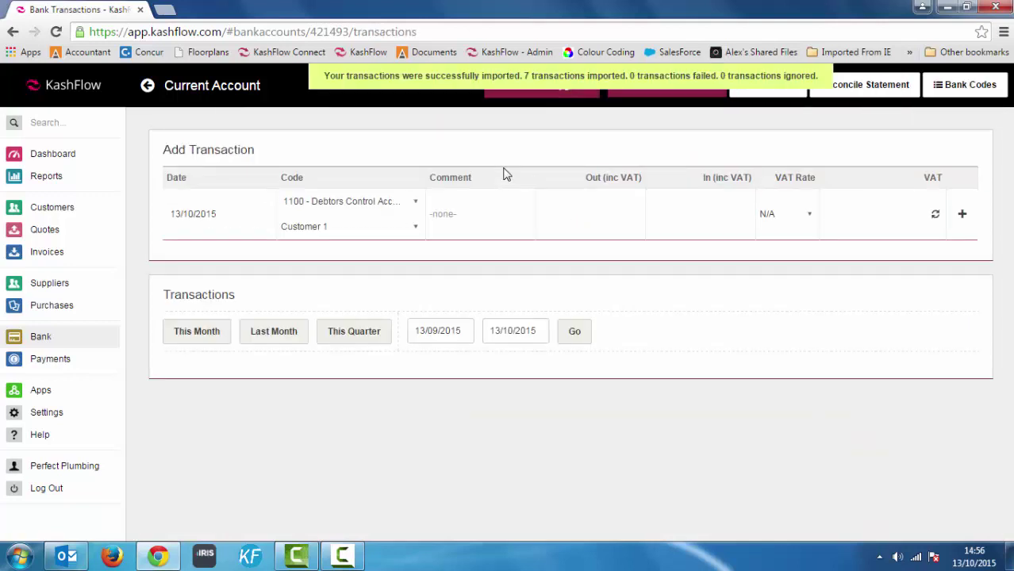
# Filter the Current Account's transaction list to start from 01/04/2014
pyautogui.click(466, 331)
pyautogui.click(465, 357)
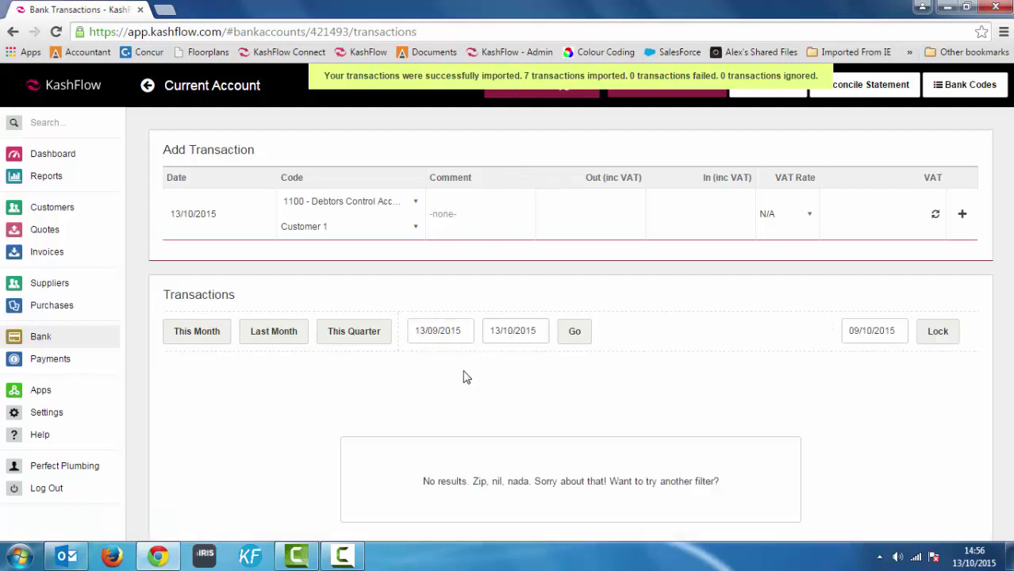
pyautogui.click(466, 331)
pyautogui.click(435, 334)
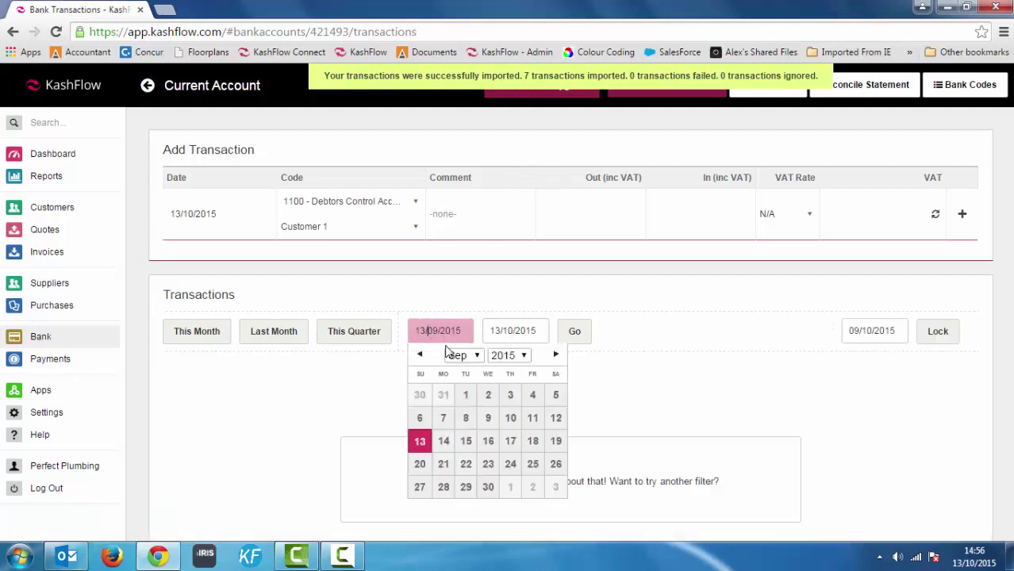
pyautogui.click(452, 354)
pyautogui.click(456, 409)
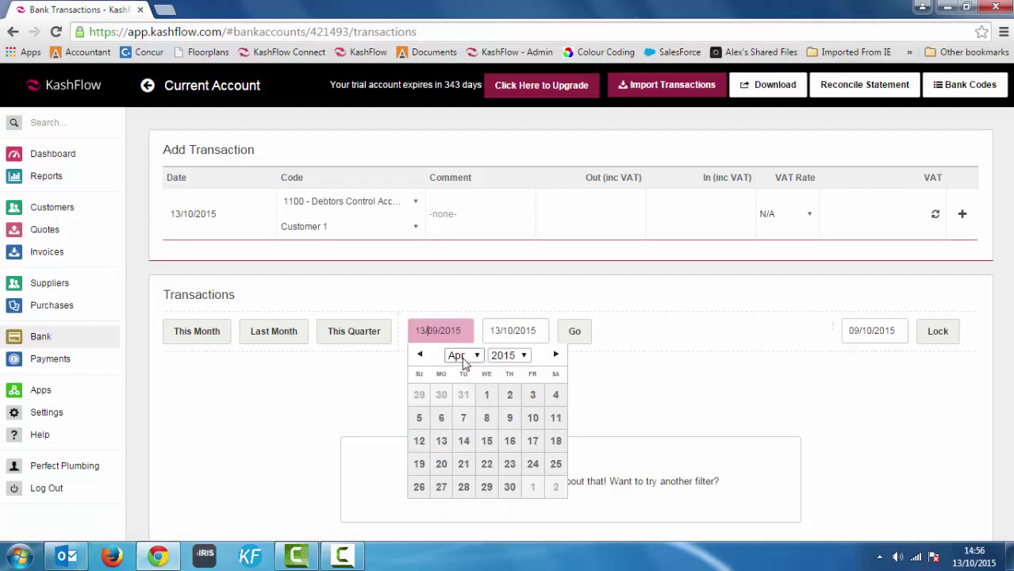
pyautogui.click(504, 355)
pyautogui.click(503, 207)
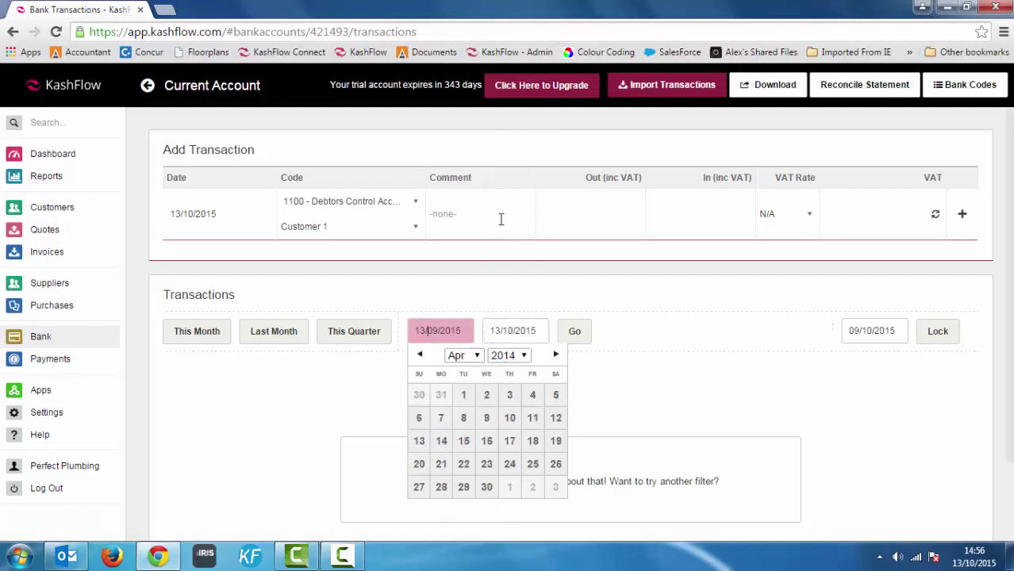
pyautogui.click(464, 399)
pyautogui.click(566, 343)
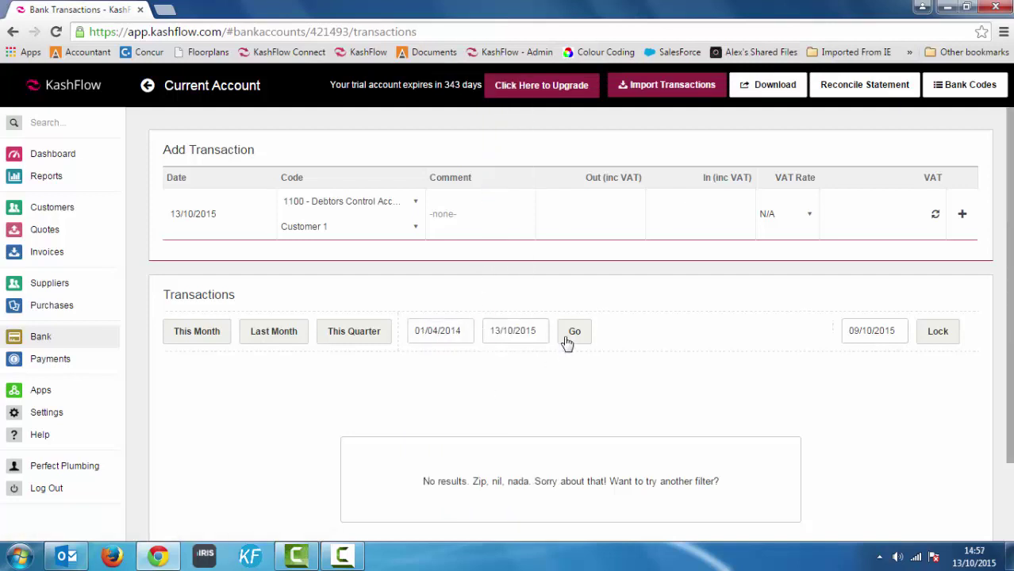
# Change the code of the 27/04/2014 ATM withdrawal to 8201 - Subscriptions and update the transaction
pyautogui.scroll(-2, 295, 389)
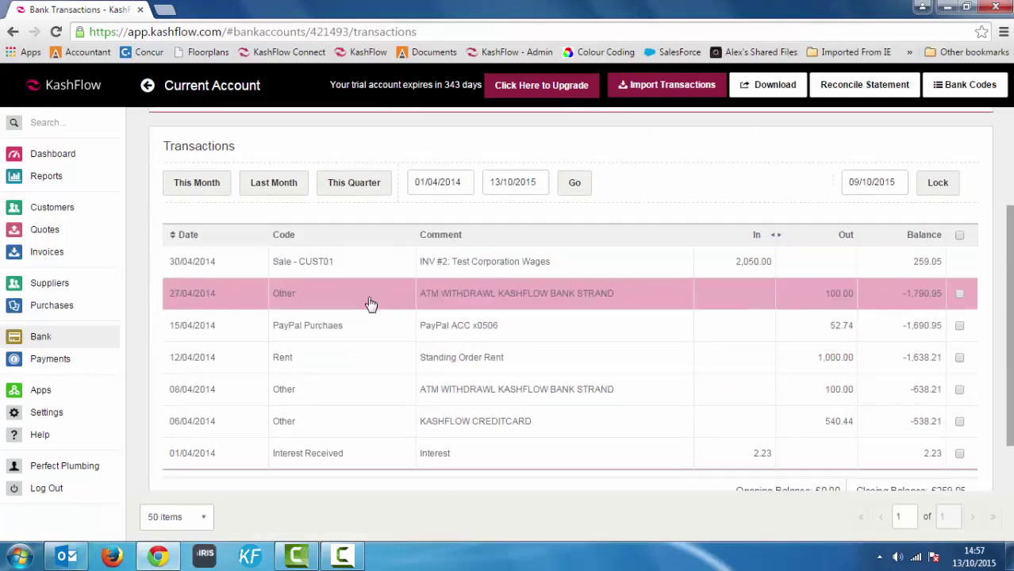
pyautogui.click(468, 296)
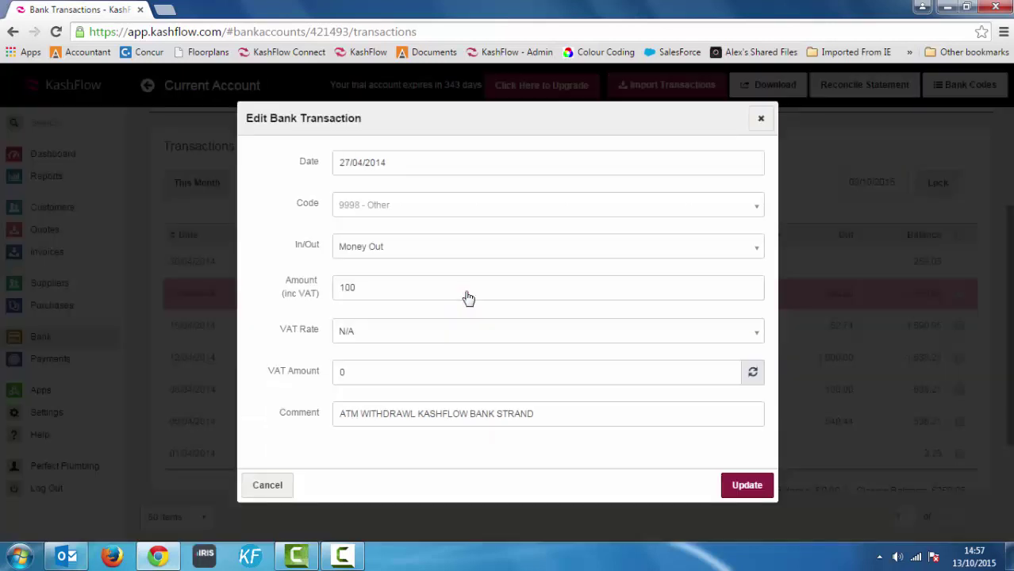
pyautogui.click(411, 208)
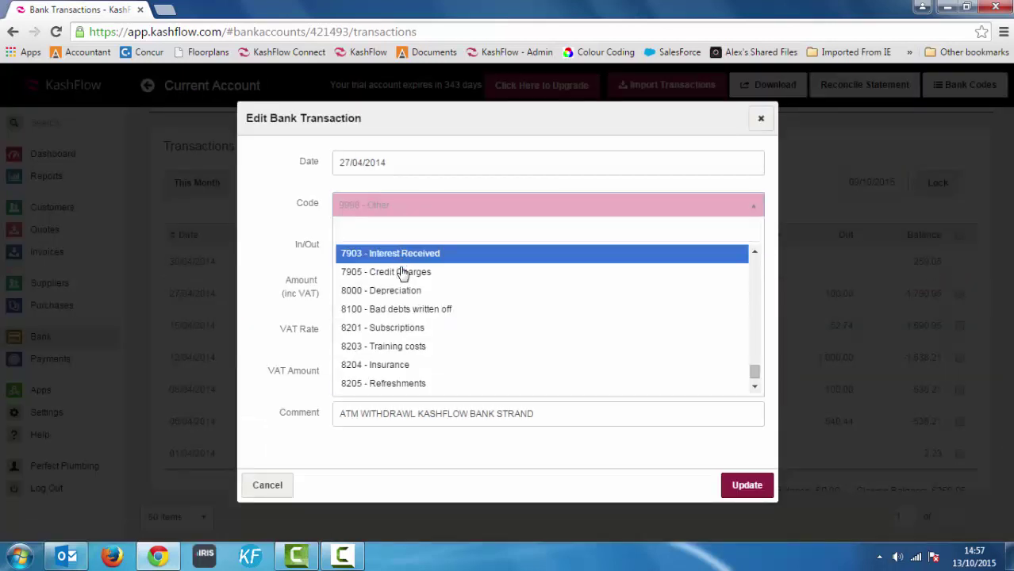
pyautogui.click(394, 327)
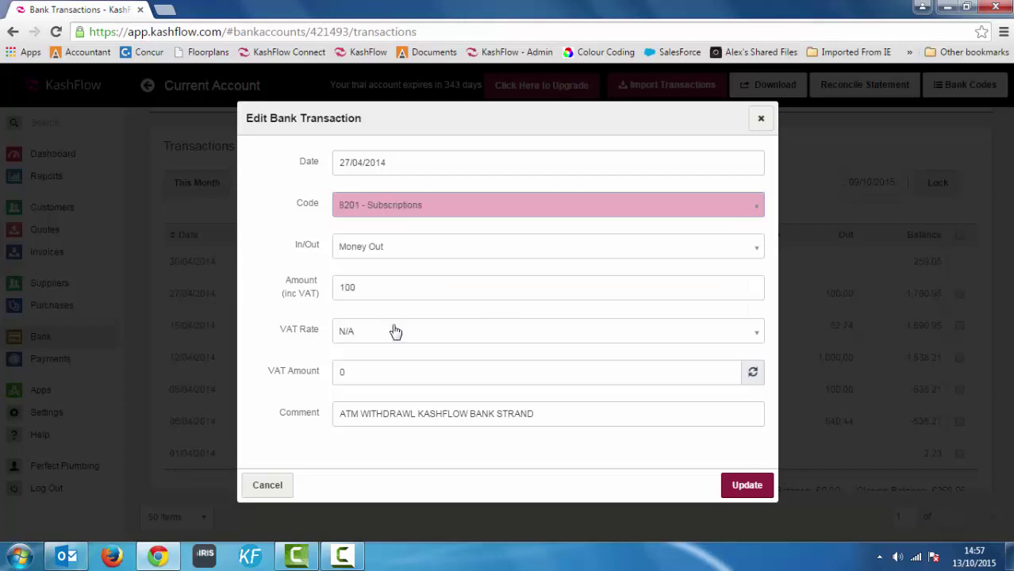
pyautogui.click(733, 487)
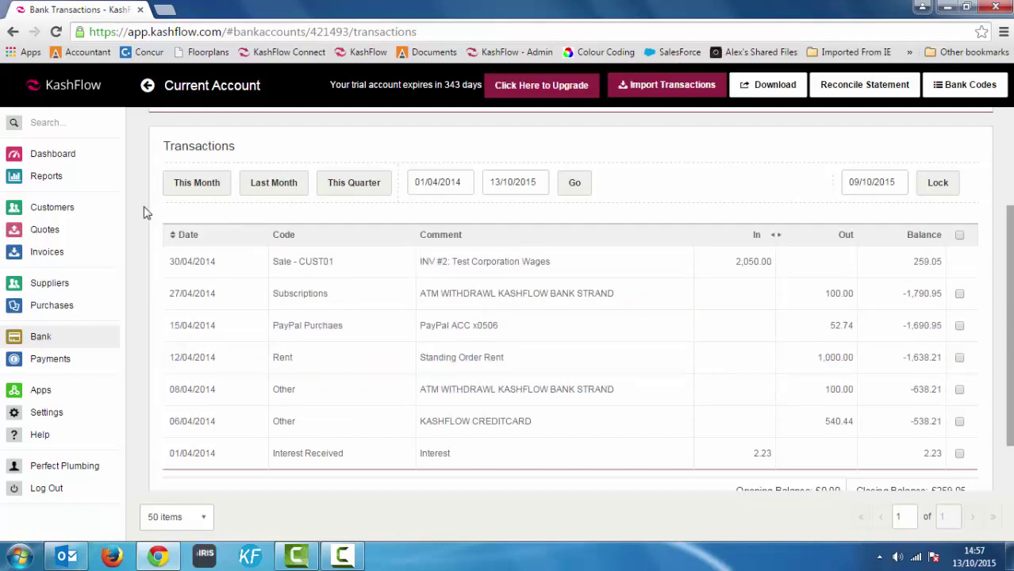
# Open VAT Management & Reports from the general reports and create the first VAT report
pyautogui.click(47, 178)
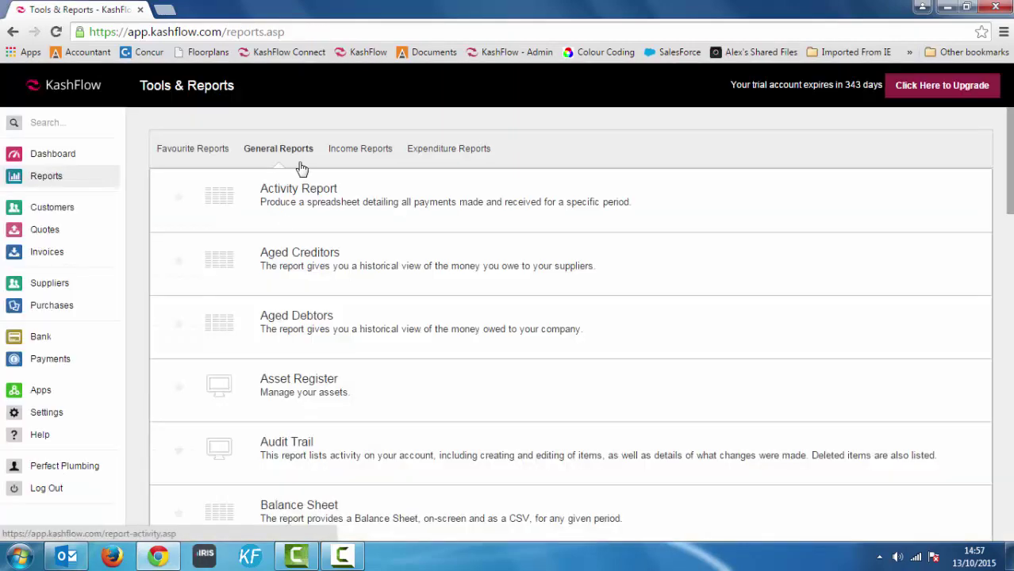
pyautogui.scroll(-15, 1009, 202)
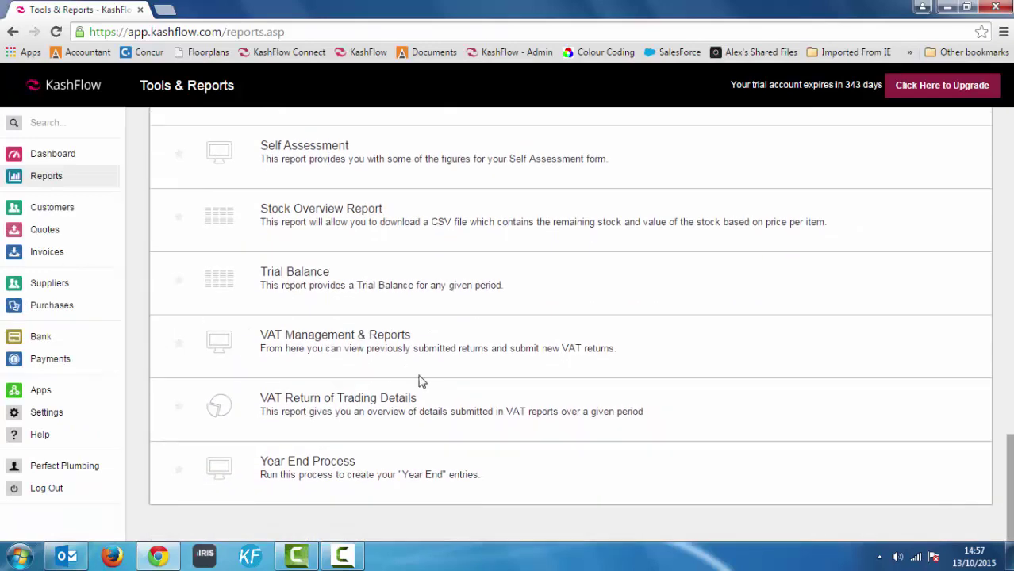
pyautogui.click(389, 348)
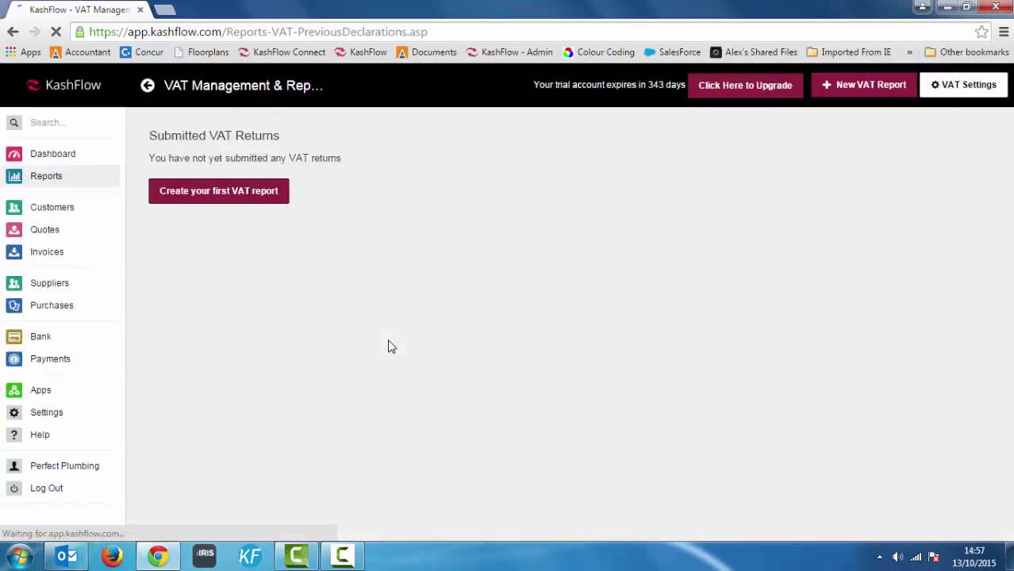
pyautogui.click(211, 196)
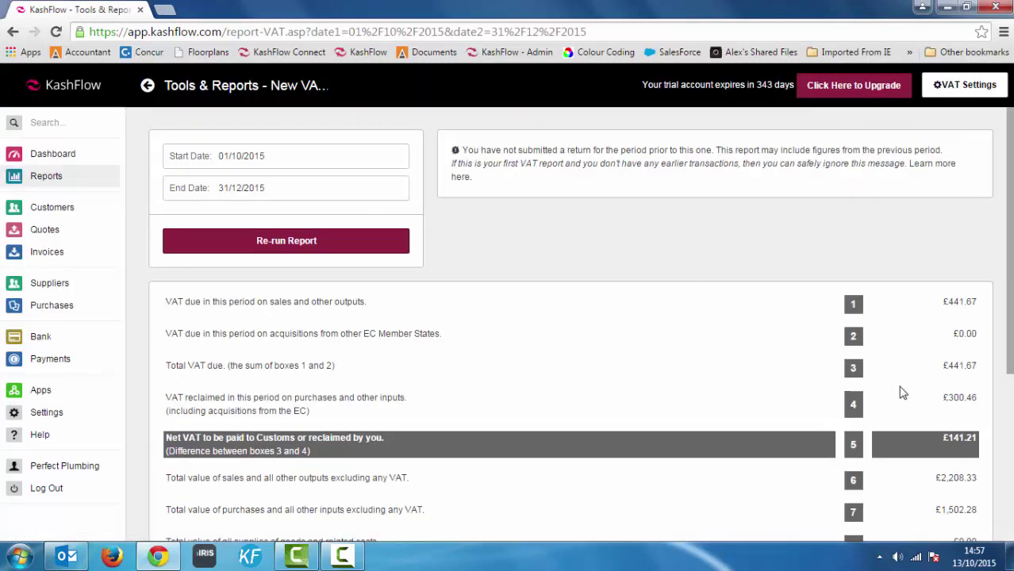
# Review the VAT report's boxes down to its submission options, and return to the dashboard
pyautogui.scroll(-3, 936, 415)
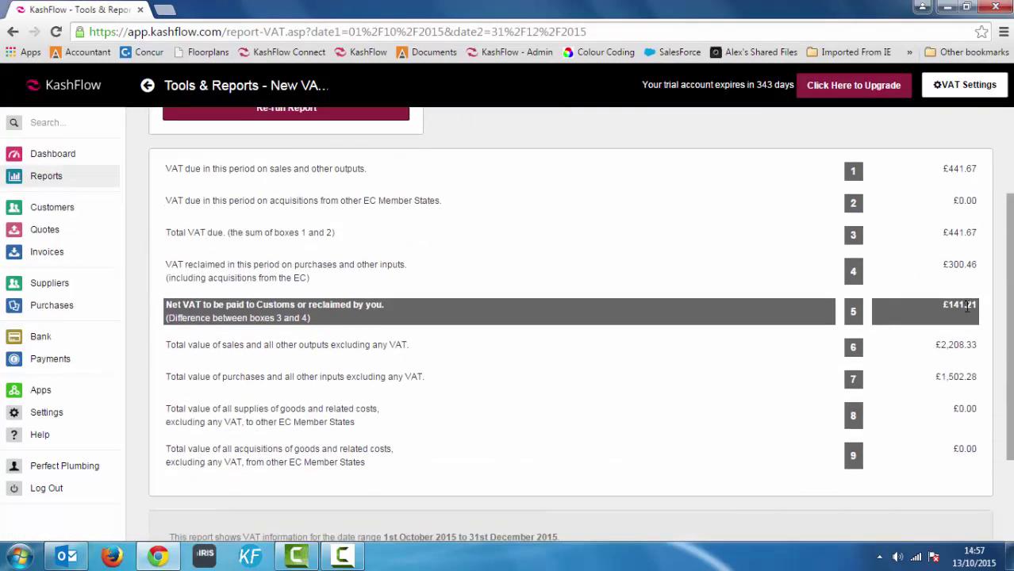
pyautogui.scroll(-3, 989, 317)
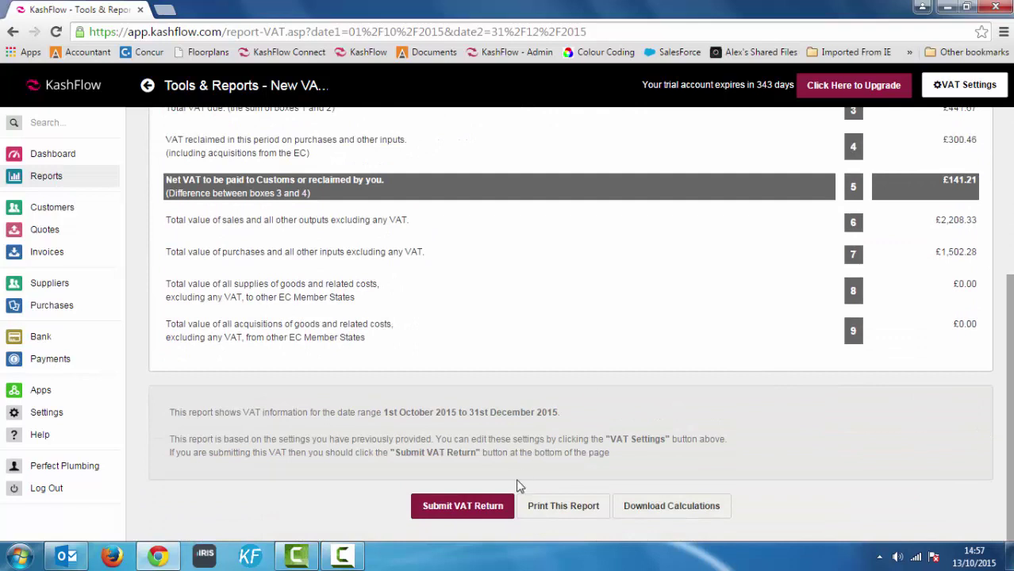
pyautogui.click(57, 159)
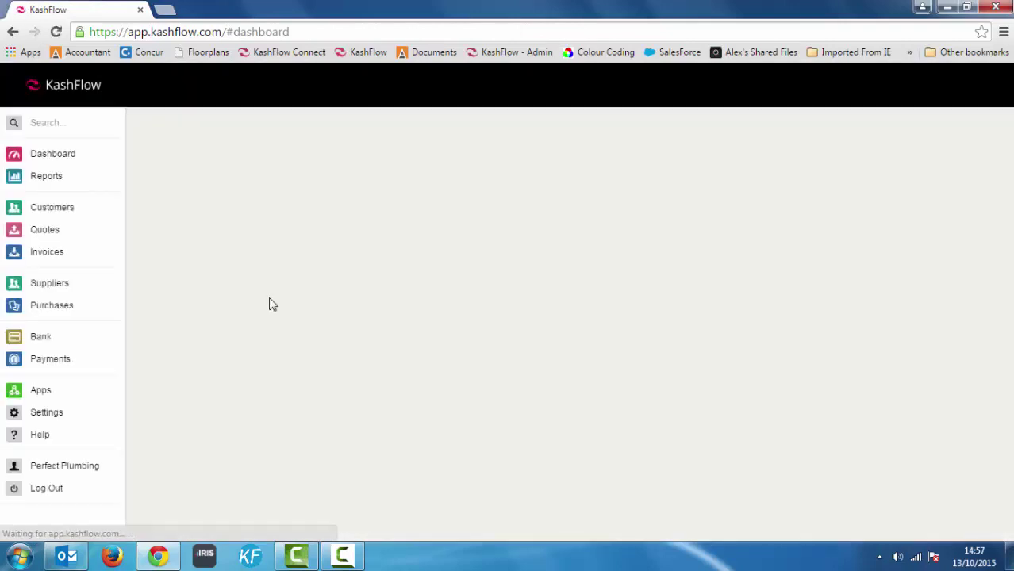